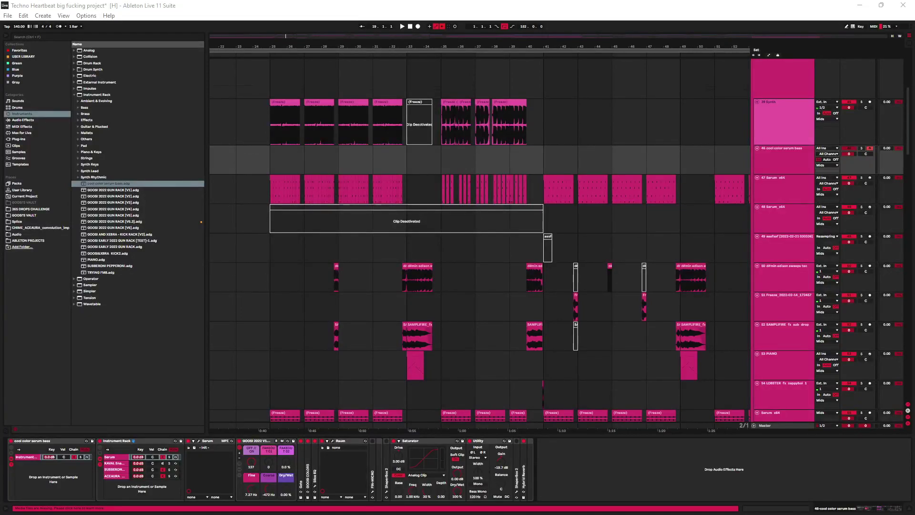
Step: Play the arrangement from 39 Synth, then drag the cool color serum bass track taller
click(279, 121)
key(space)
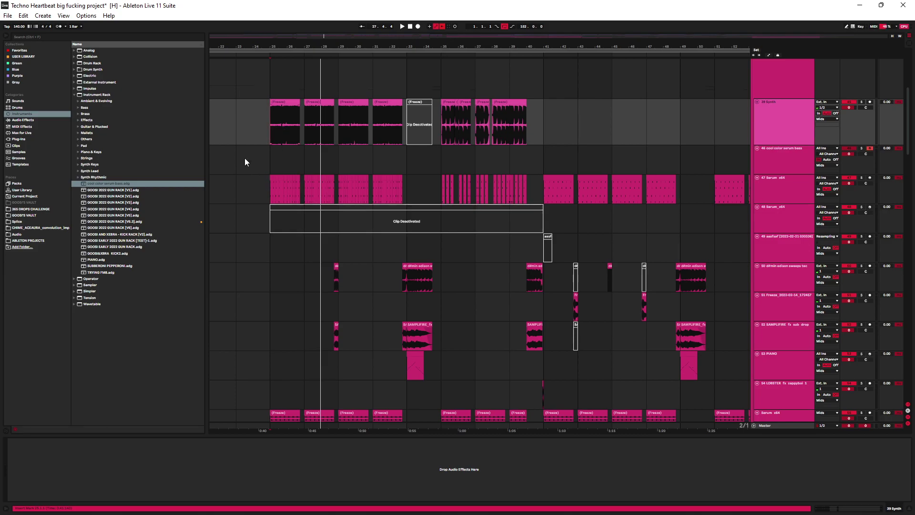
scroll(262, 189, up, 3)
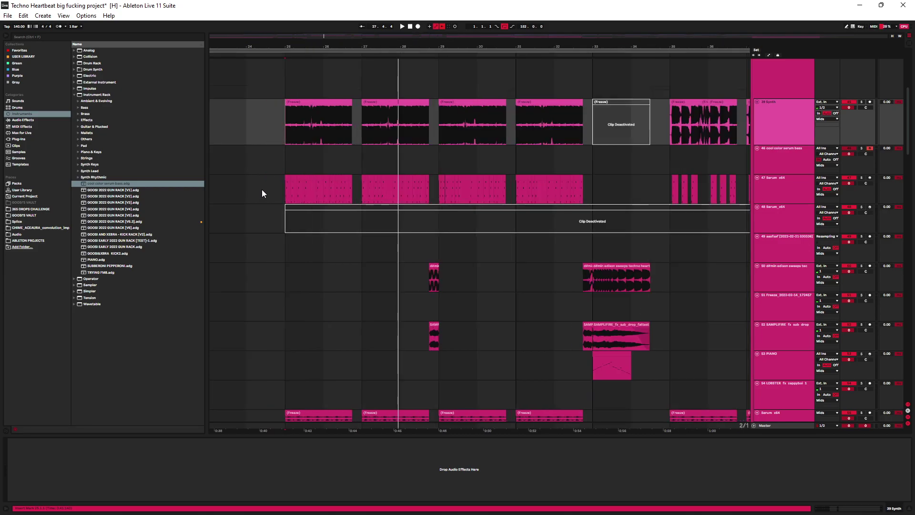
click(781, 171)
drag(781, 179, 779, 239)
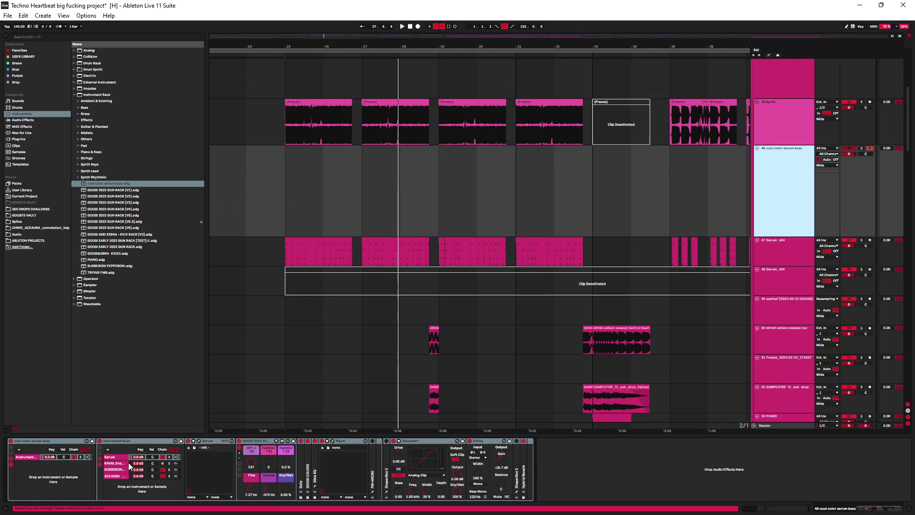
Step: Inspect the old Serum, dismissing its newer-version preset error, and close its window
click(199, 441)
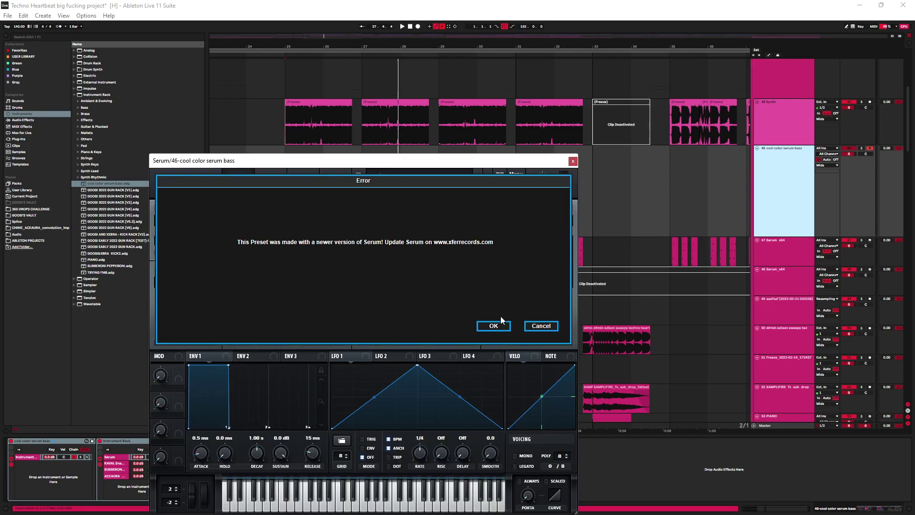
click(506, 327)
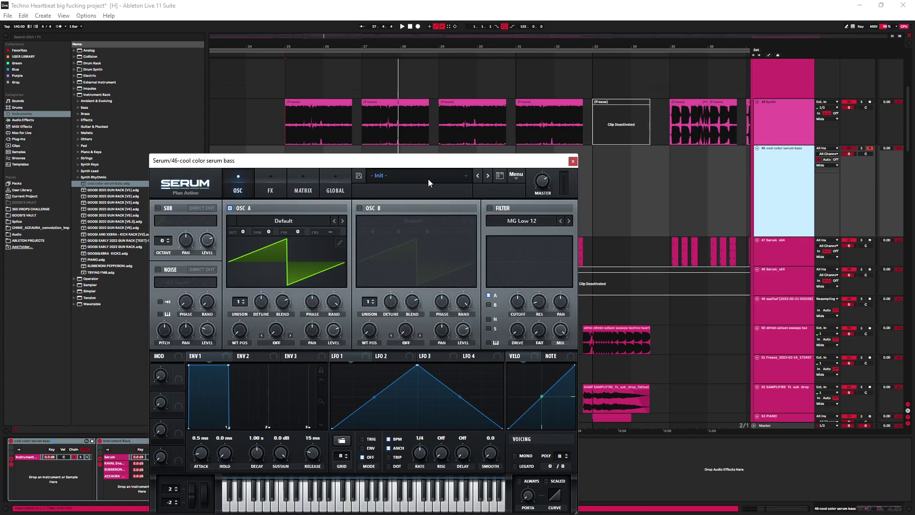
click(573, 162)
click(199, 441)
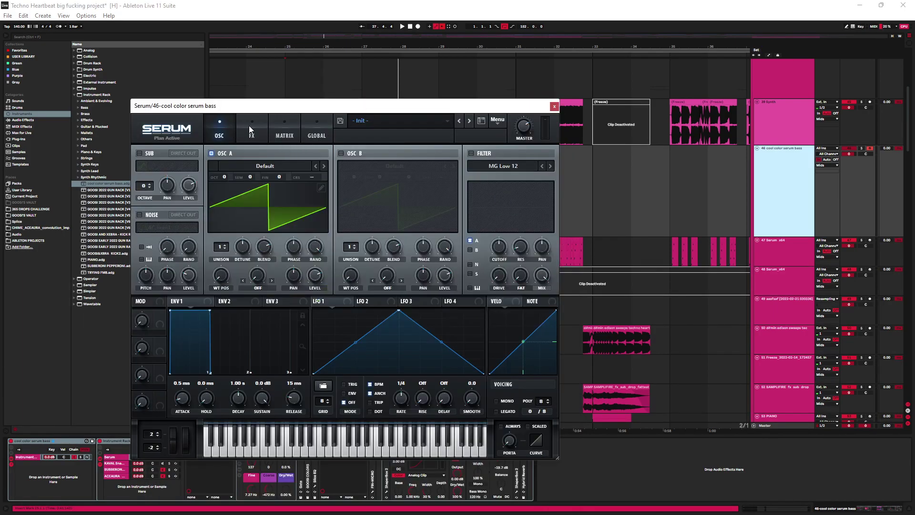
click(305, 130)
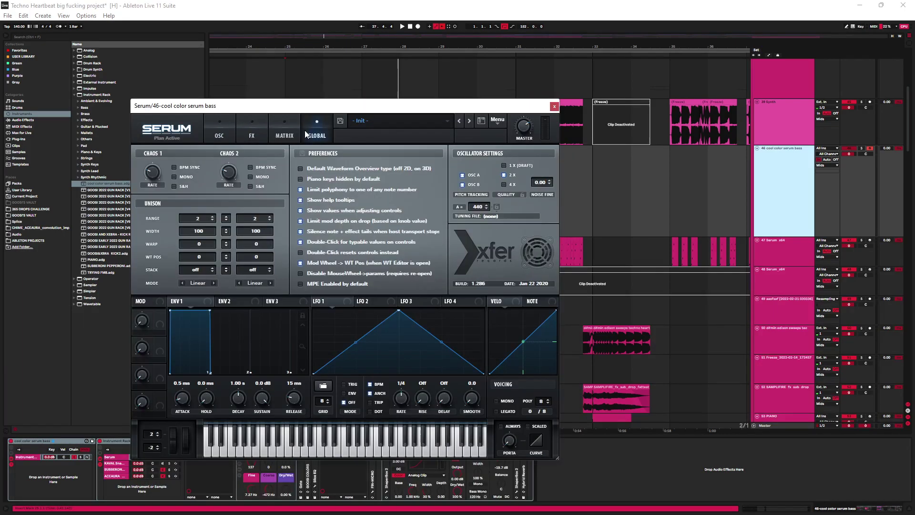
click(219, 136)
key(ctrl+alt+p)
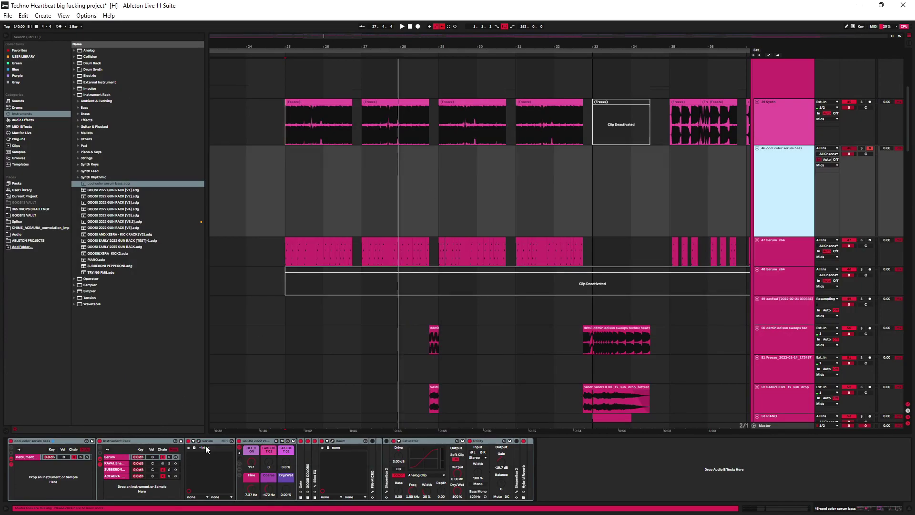
Step: Delete the old Serum and load Serum_x64 from the Purple collection into the rack chain
click(210, 442)
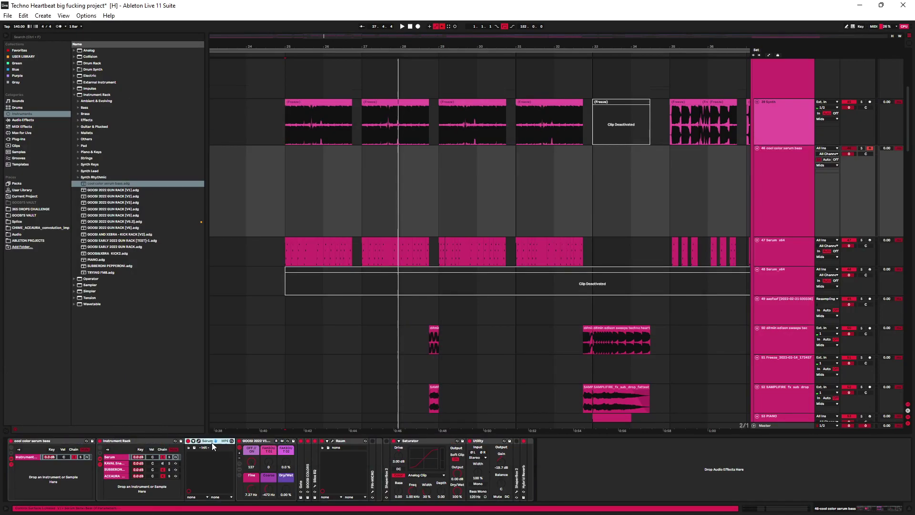
click(21, 83)
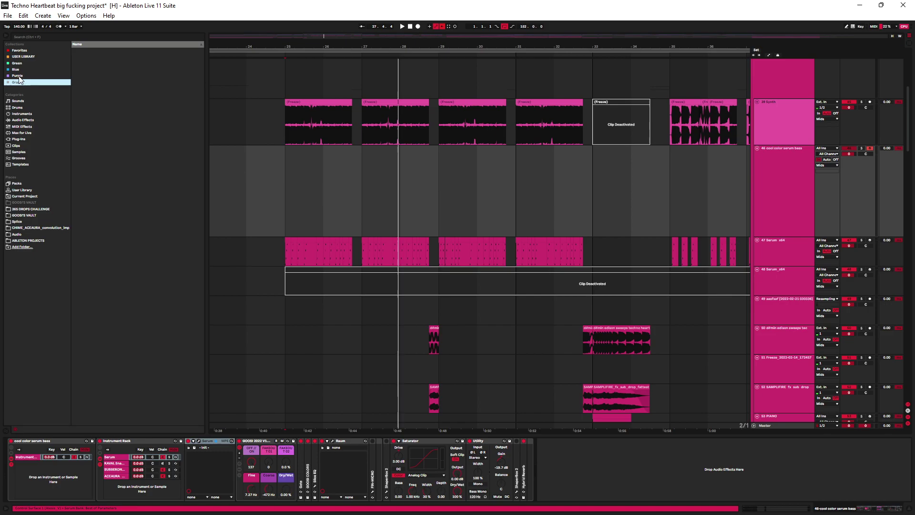
click(22, 76)
click(94, 76)
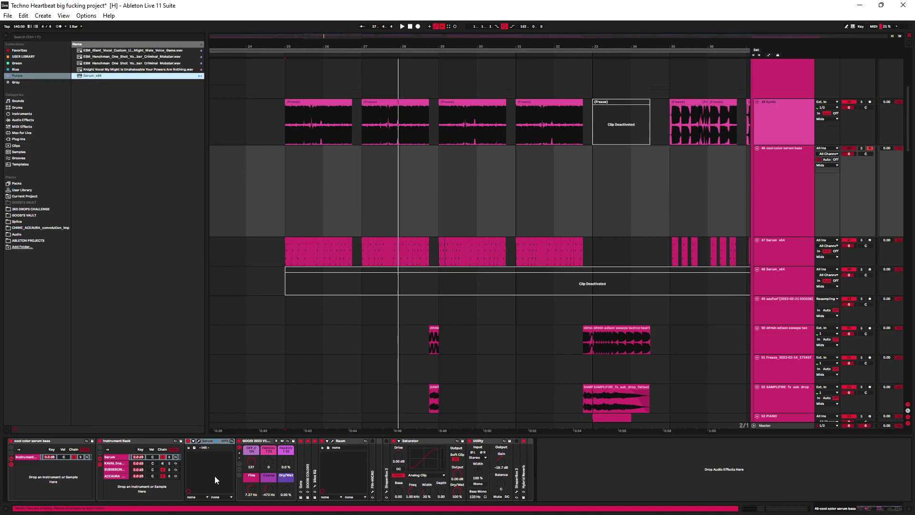
click(205, 446)
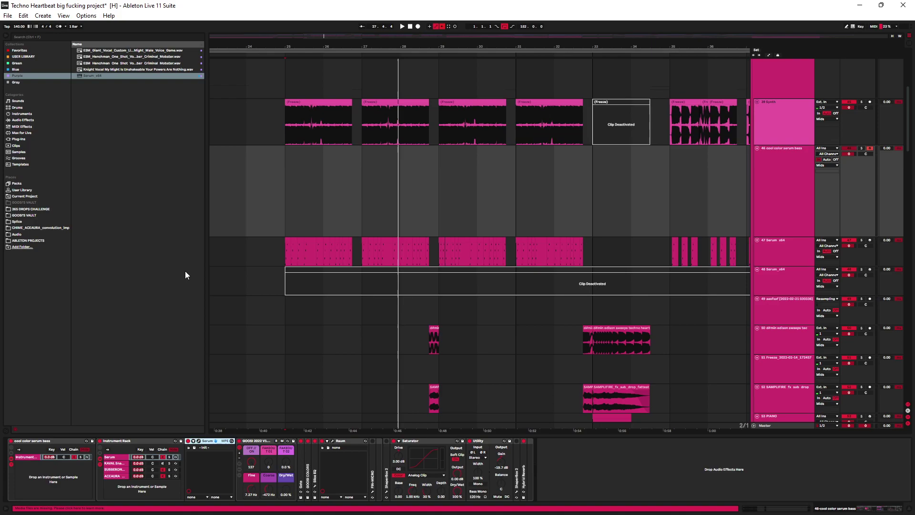
key(Delete)
drag(87, 76, 204, 476)
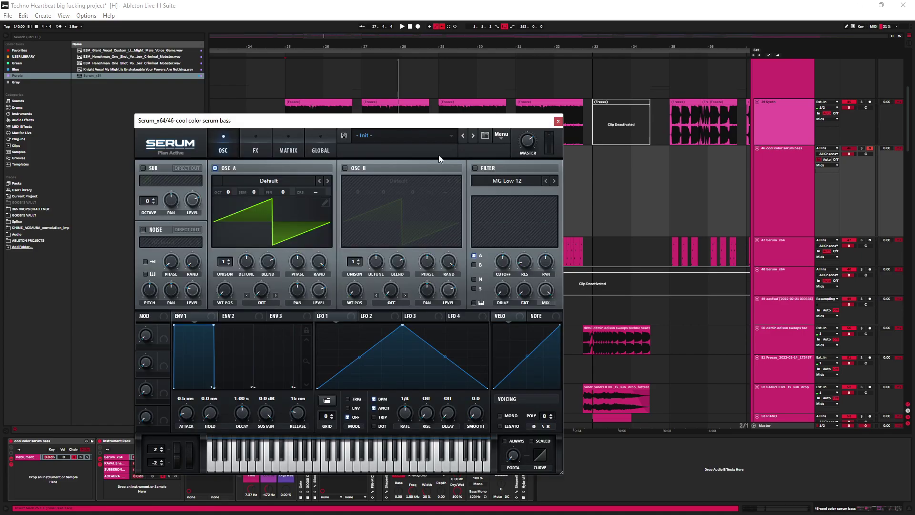
Step: Enable oscillator B, load Basic Shapes on both oscillators, and morph both wavetables toward saw
click(345, 168)
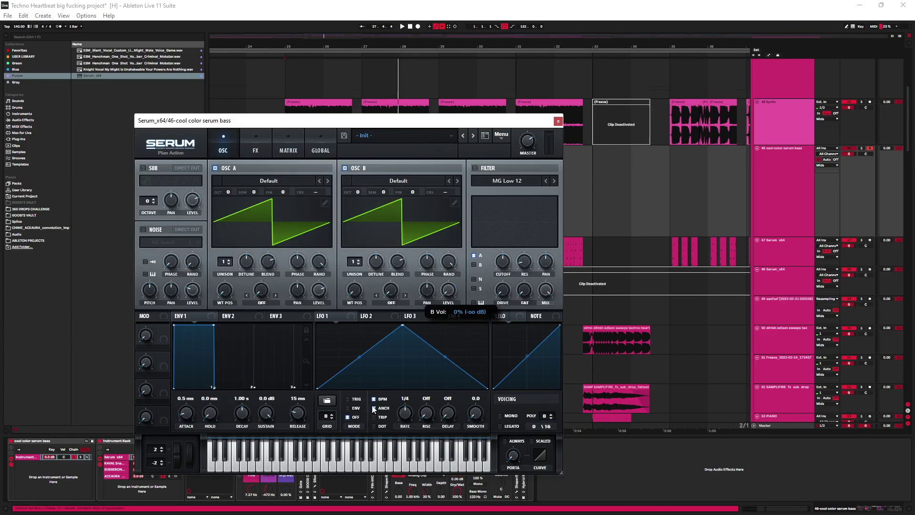
click(269, 181)
mouse_move(253, 192)
click(334, 237)
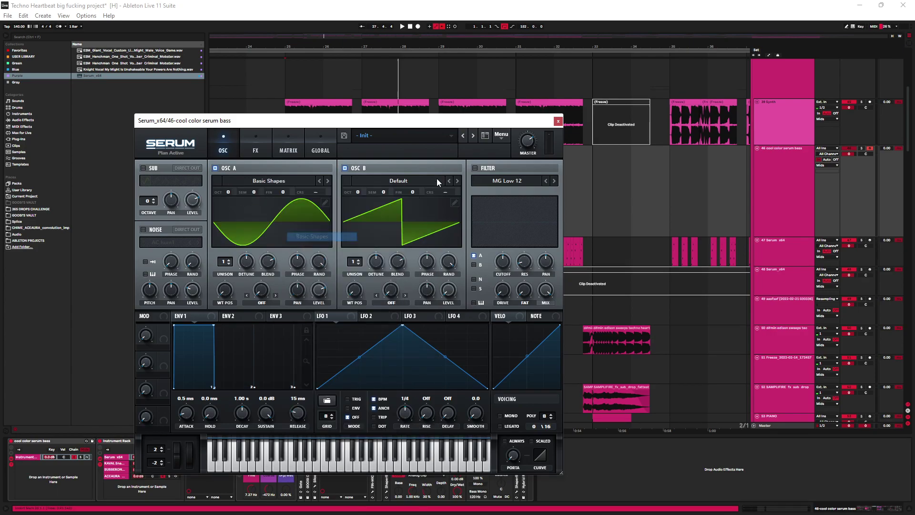
click(437, 180)
click(441, 236)
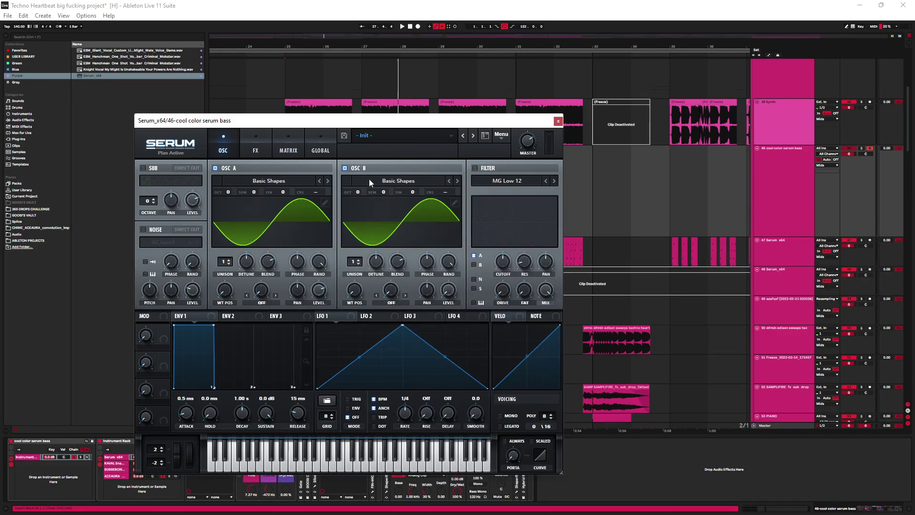
click(269, 180)
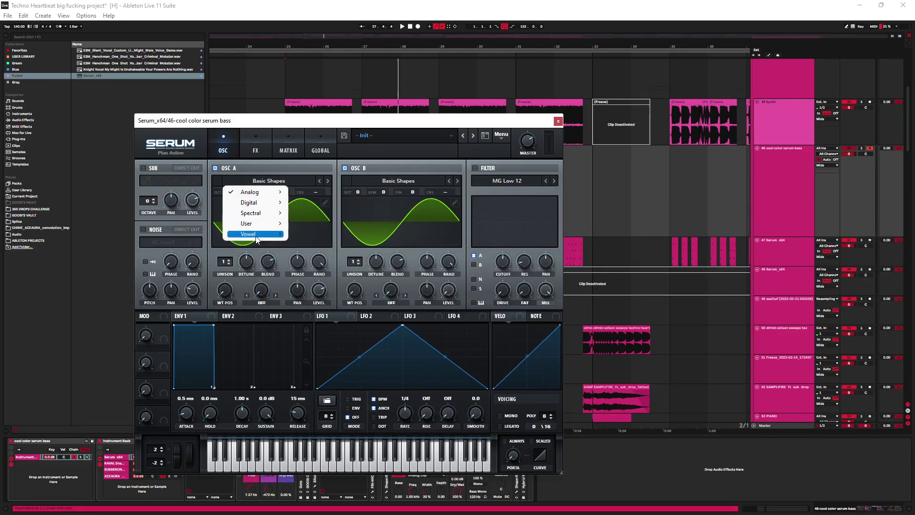
mouse_move(260, 240)
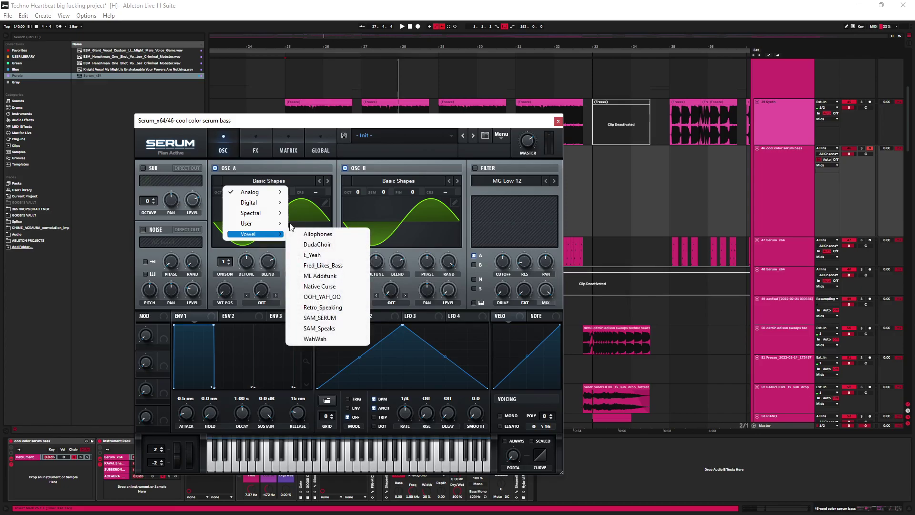
mouse_move(262, 195)
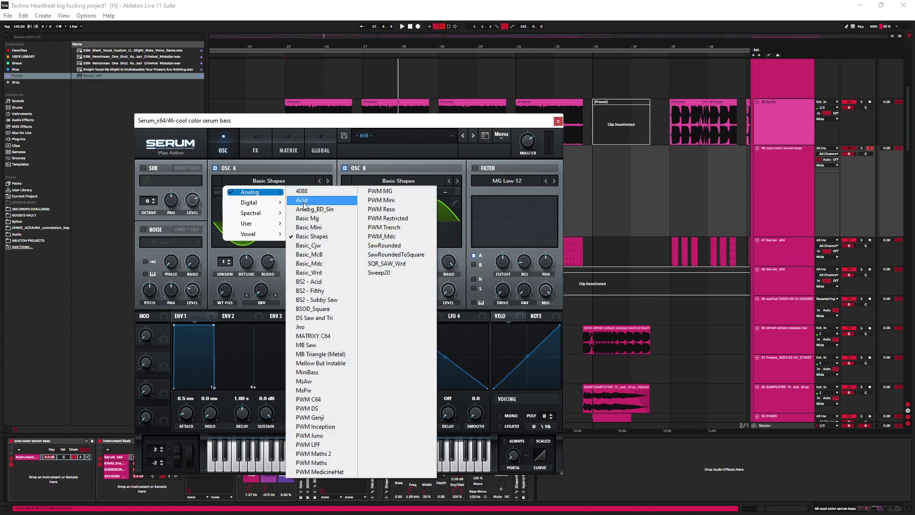
click(230, 244)
drag(226, 291, 226, 276)
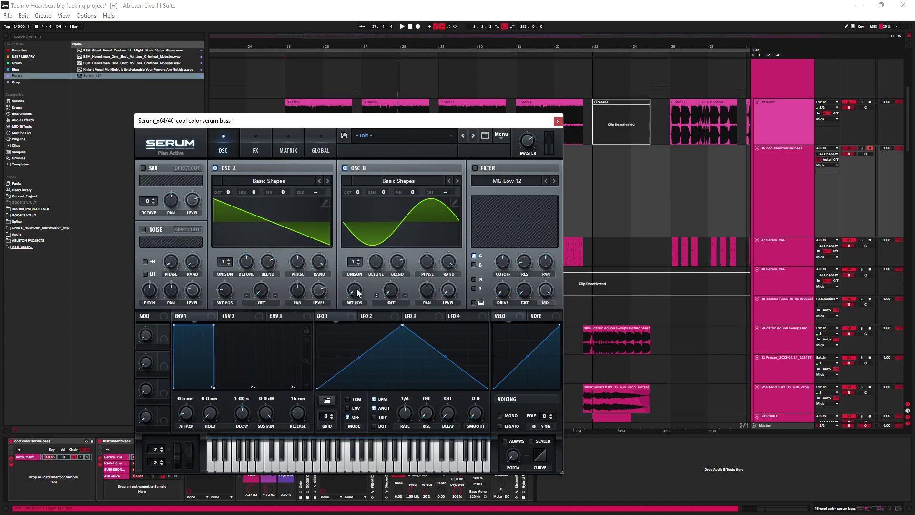
drag(355, 289, 357, 268)
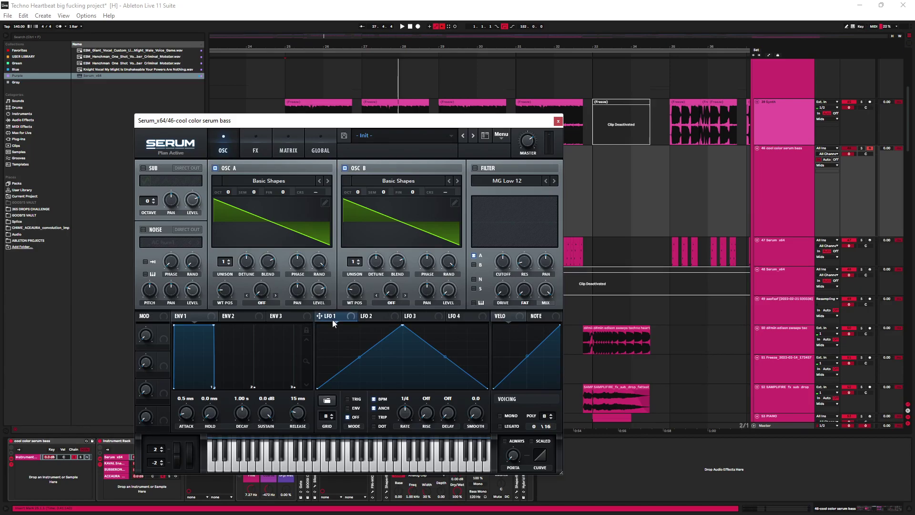
Step: Shape LFO 1 into a curved falling ramp, route it to OSC A level, and solo the Serum_x64 chain
drag(403, 325, 309, 328)
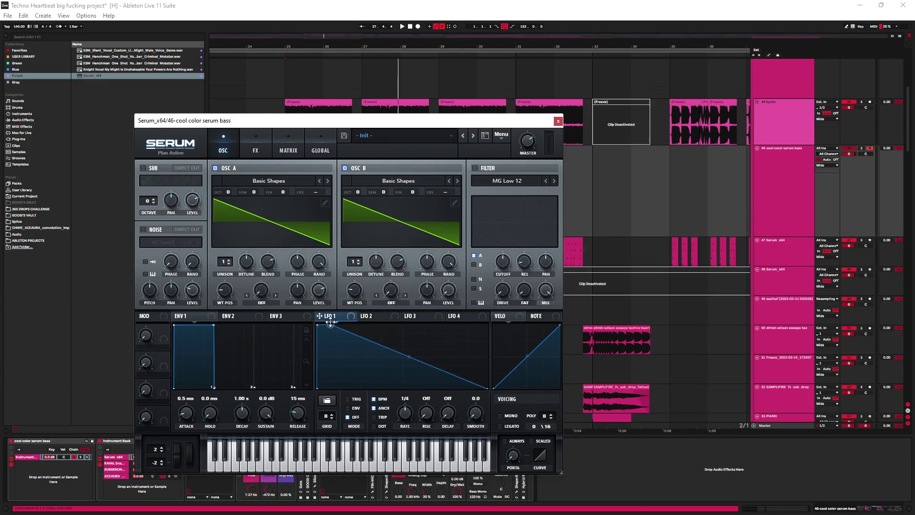
drag(419, 365, 405, 388)
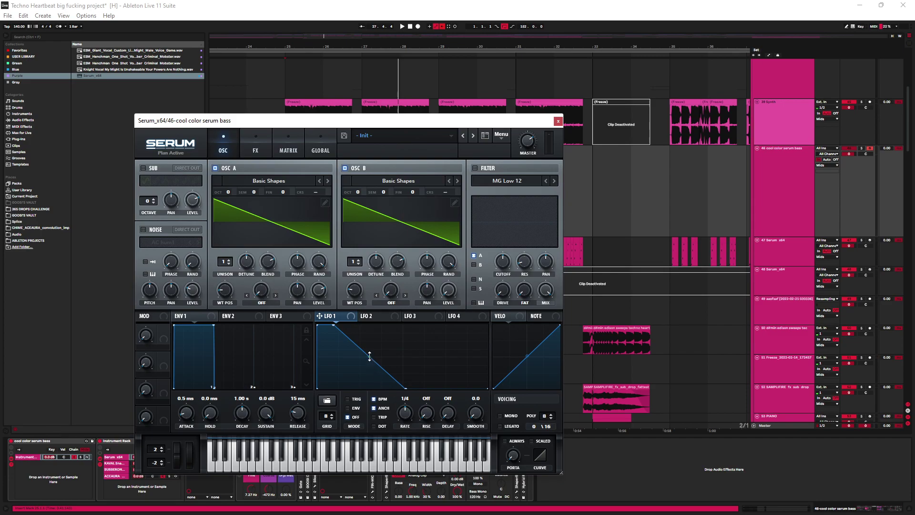
drag(370, 356, 349, 402)
drag(320, 294, 319, 291)
key(space)
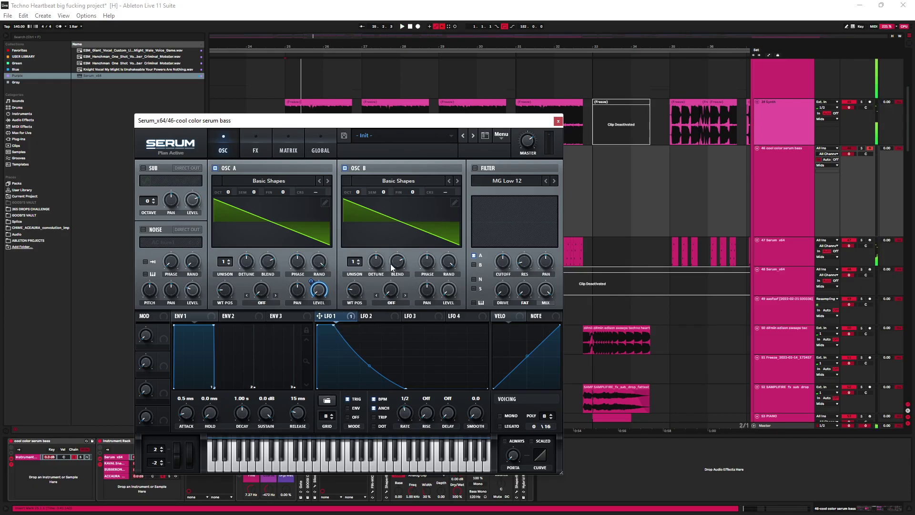
drag(345, 120, 484, 77)
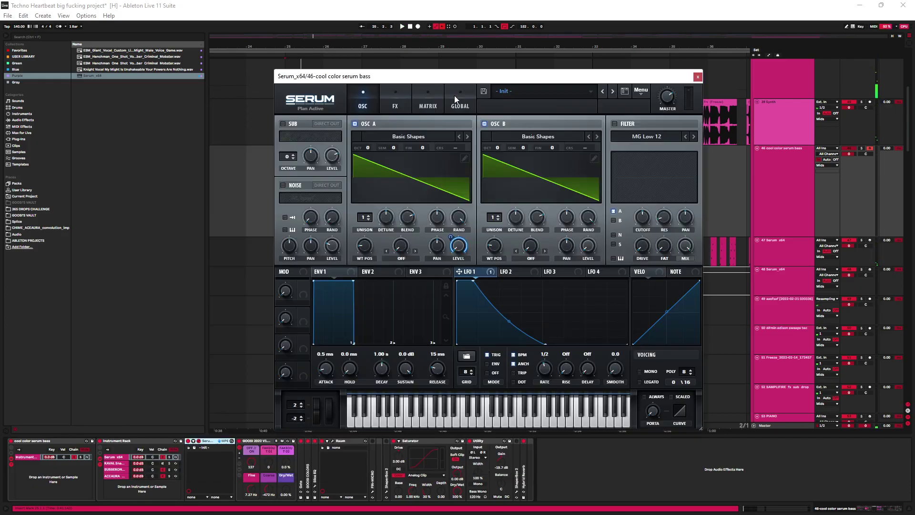
click(170, 457)
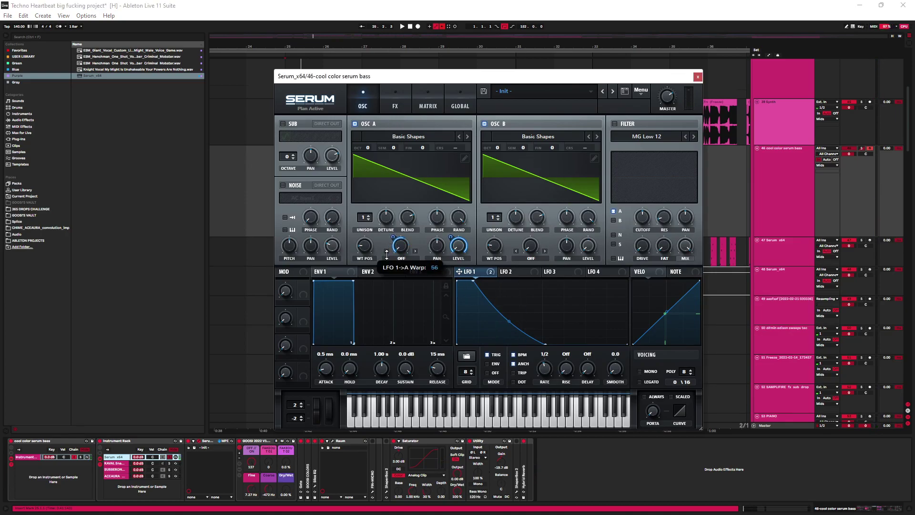
Step: Set OSC A warp to FM (from B), raise OSC B three octaves, and give OSC B LFO-modulated bend warp
click(405, 260)
click(416, 459)
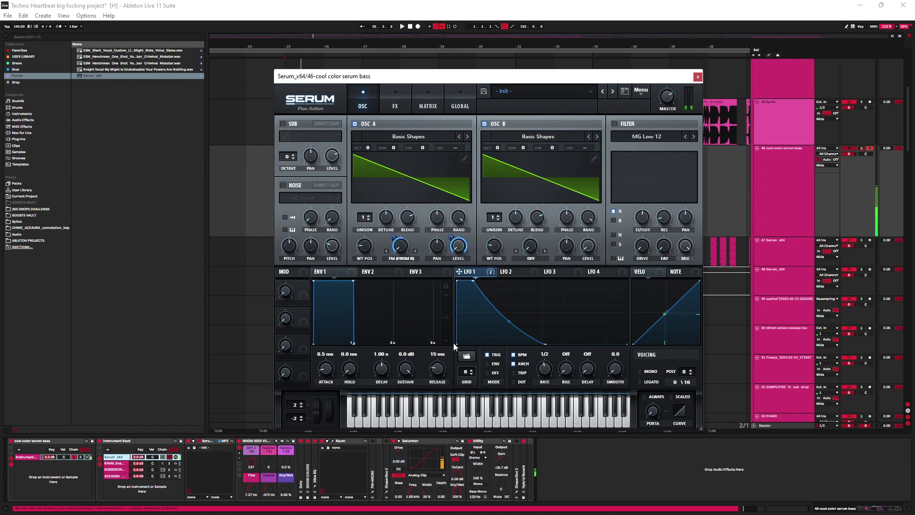
drag(497, 148, 503, 130)
drag(529, 248, 530, 247)
click(532, 257)
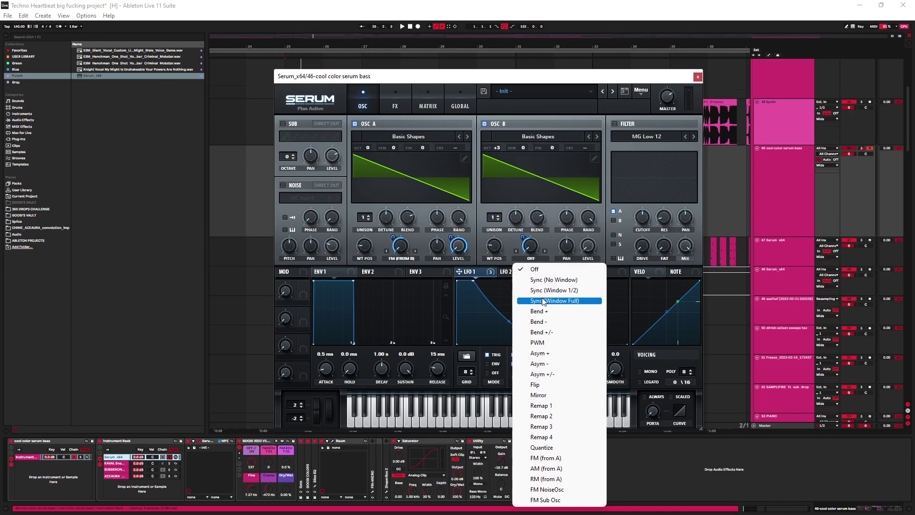
click(543, 331)
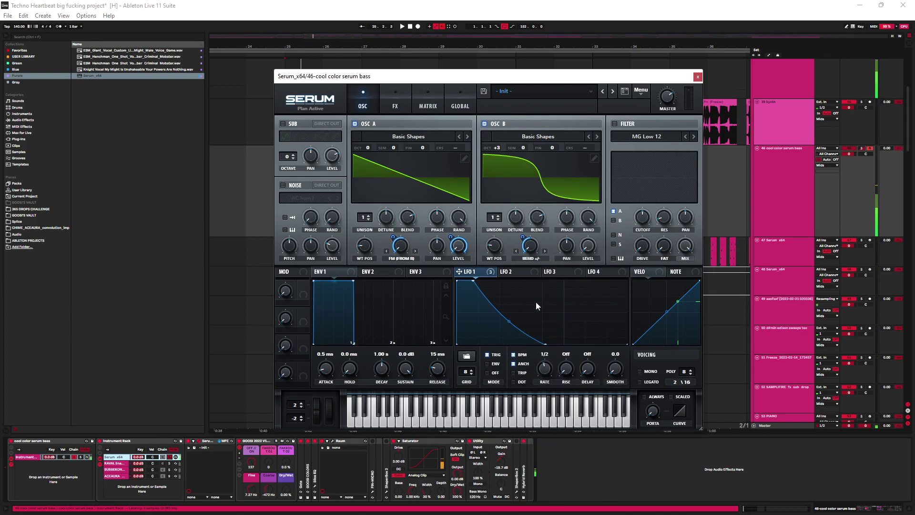
Step: Route a steep-decay LFO 2 to OSC B coarse pitch, set OSC B to +4, and add noise modulated by LFO 1 at 26
click(524, 271)
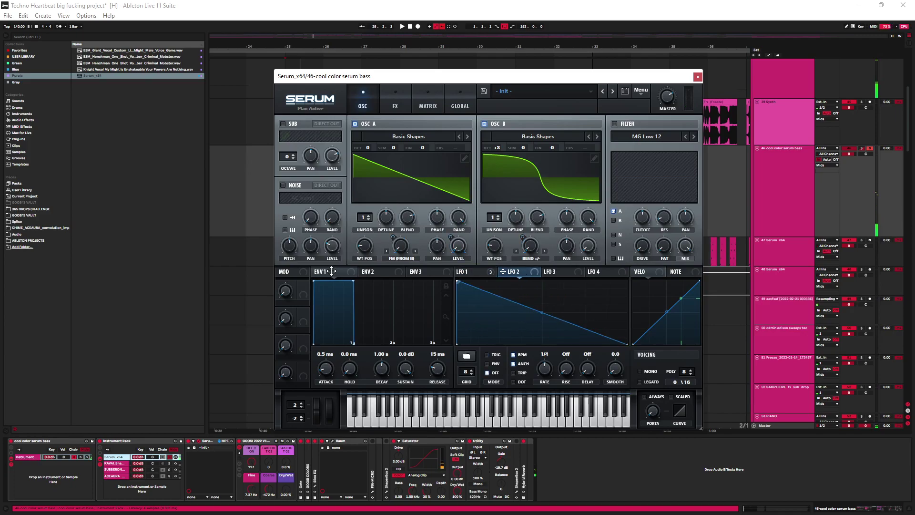
double_click(542, 343)
drag(499, 312, 499, 342)
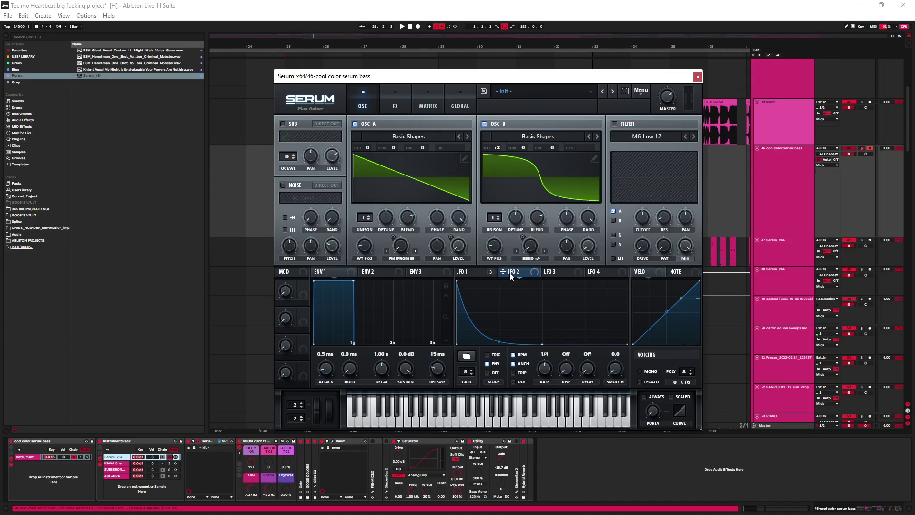
drag(581, 153, 584, 148)
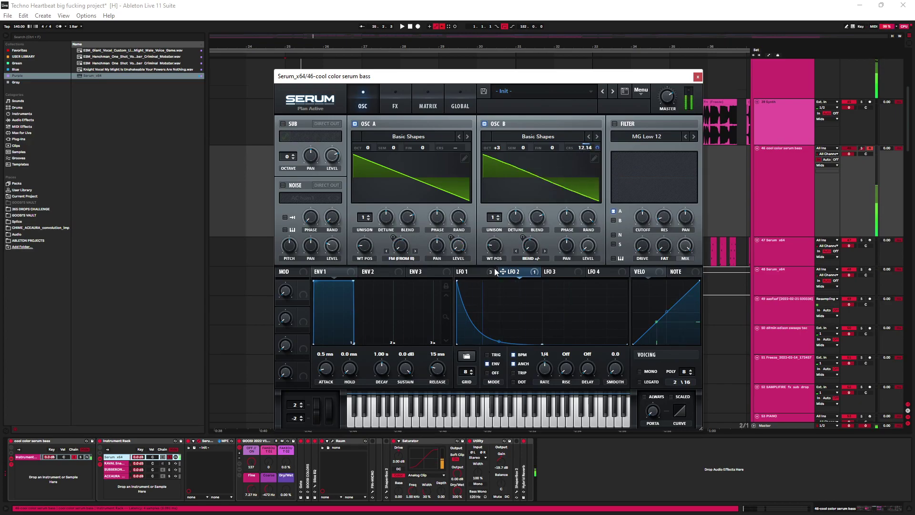
click(466, 271)
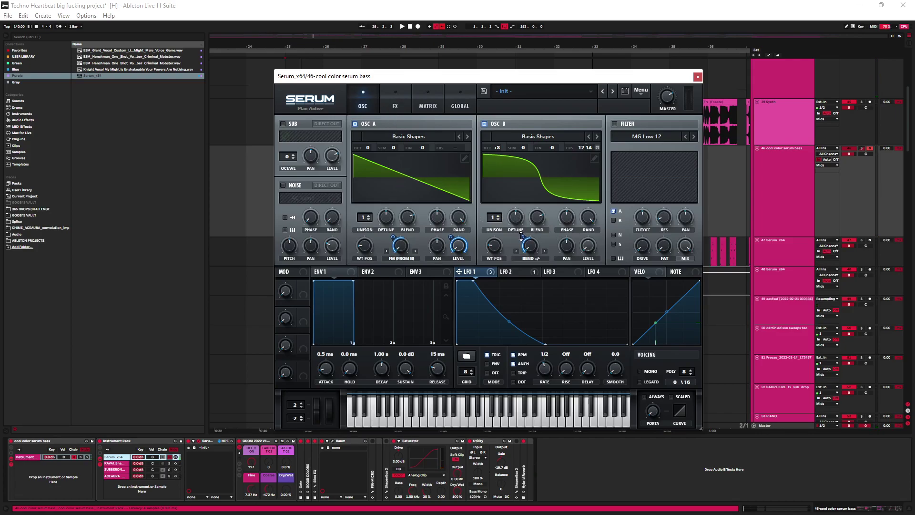
mouse_move(505, 153)
mouse_down()
mouse_move(514, 122)
mouse_move(496, 152)
mouse_up()
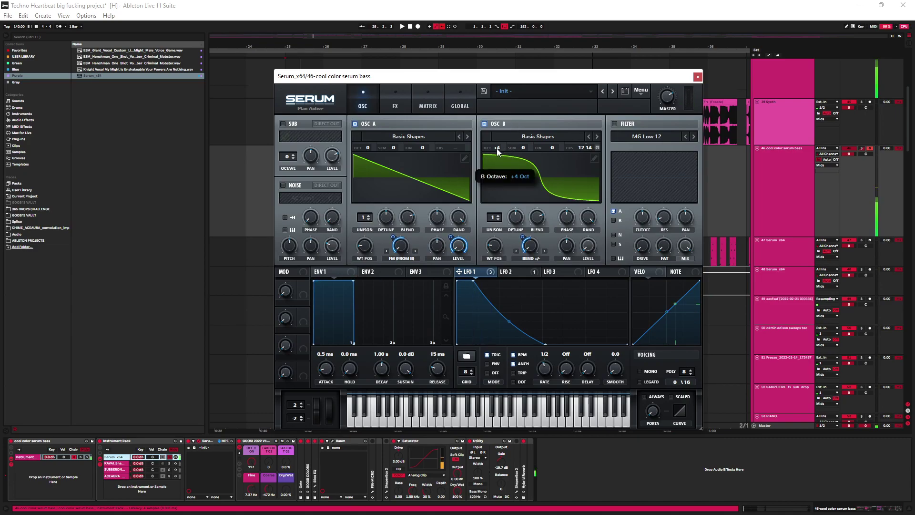
click(292, 186)
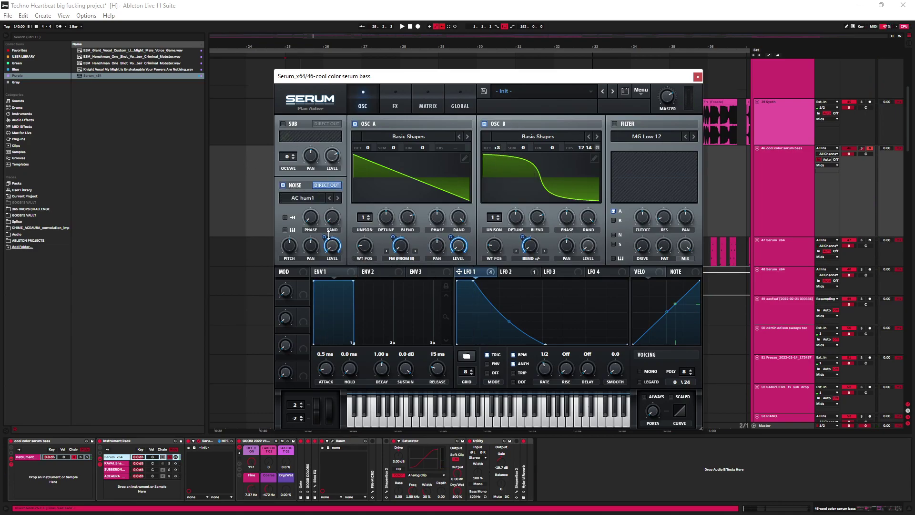
drag(328, 234, 321, 265)
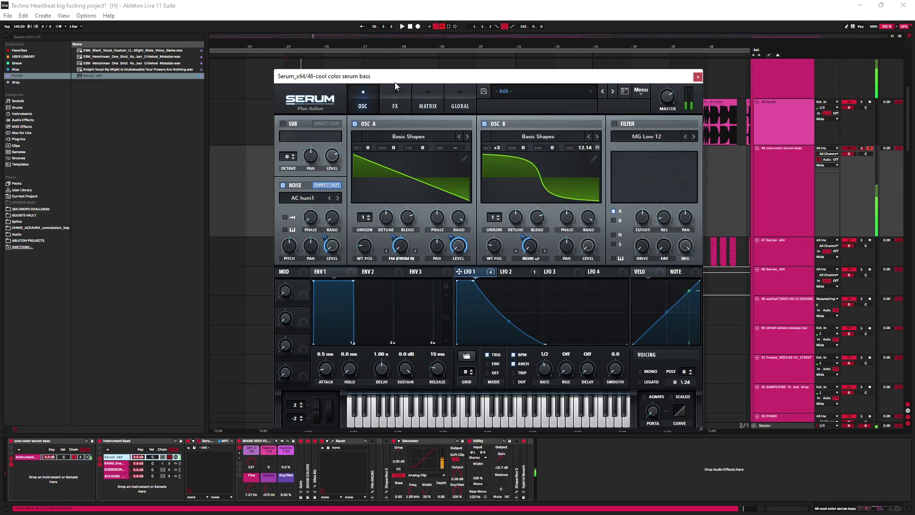
Step: Enable compressor at 10.4 dB gain, Hyper with 7 unison voices, and distortion at 73% drive
click(393, 97)
click(293, 212)
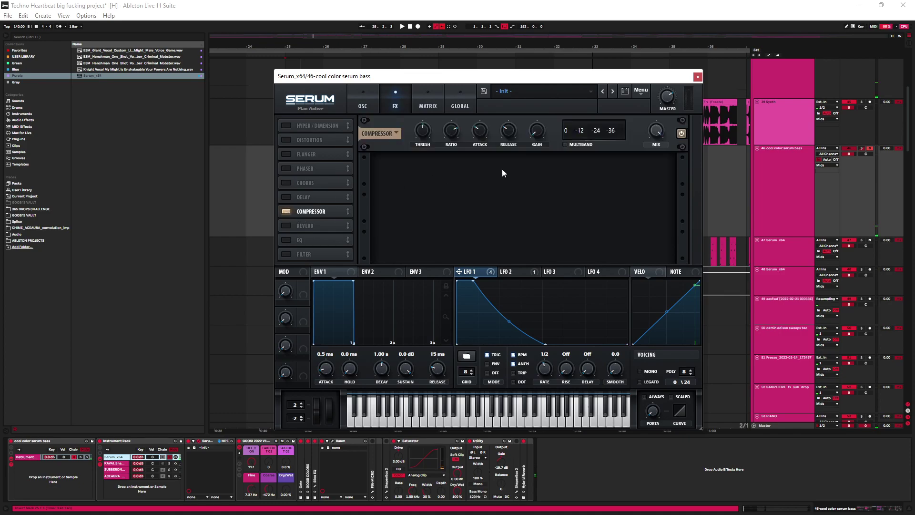
drag(537, 129, 513, 109)
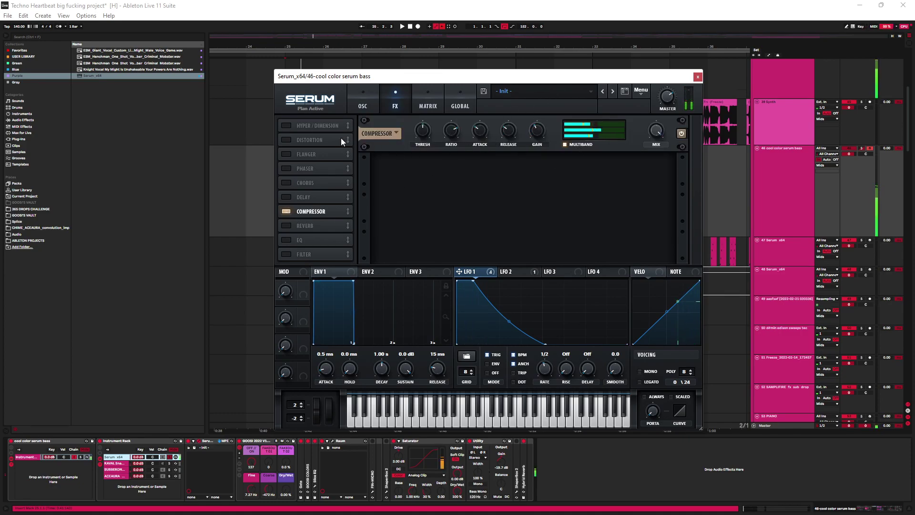
click(287, 126)
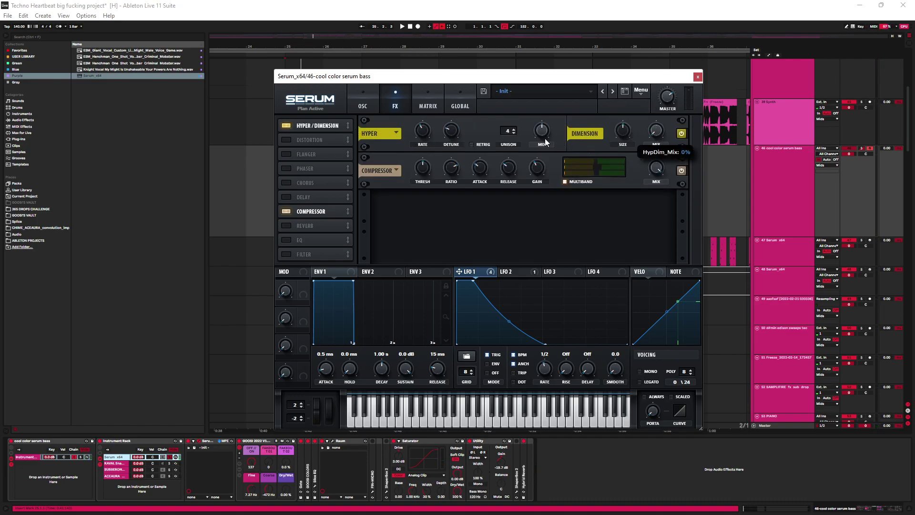
drag(514, 127, 537, 70)
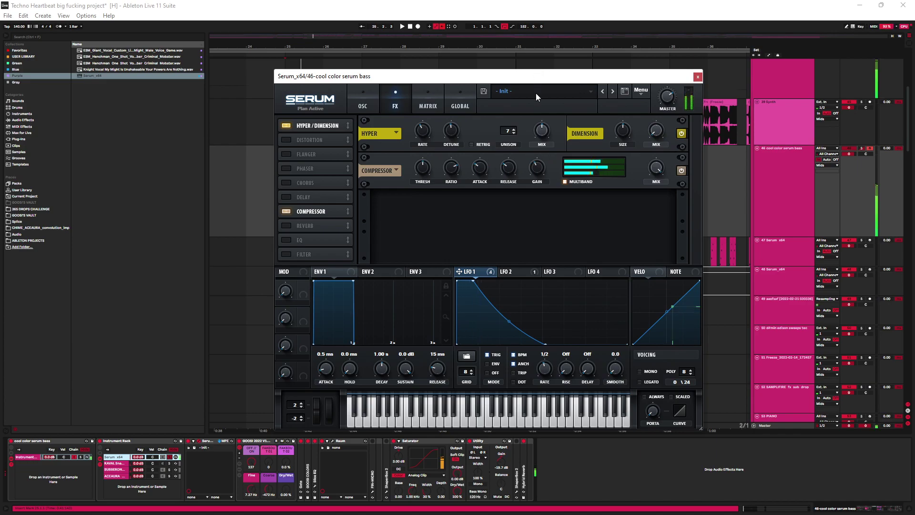
mouse_move(533, 136)
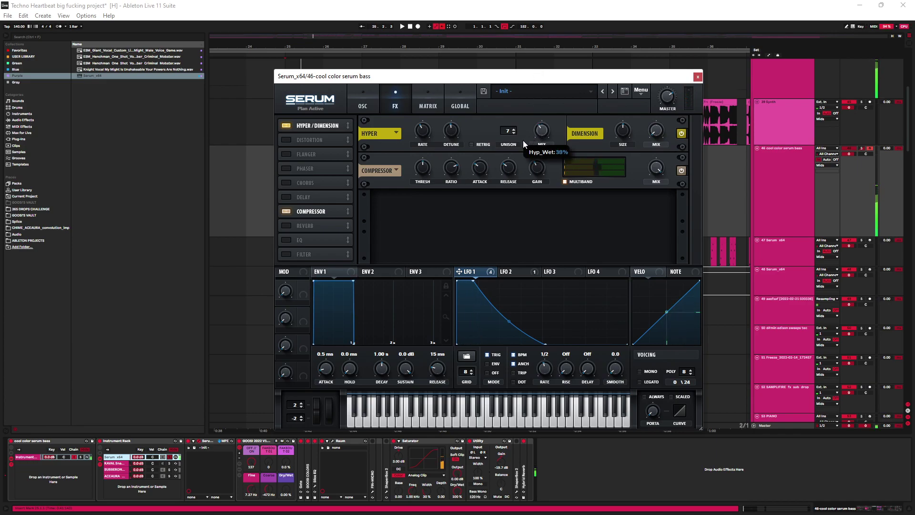
click(288, 139)
drag(585, 171, 587, 108)
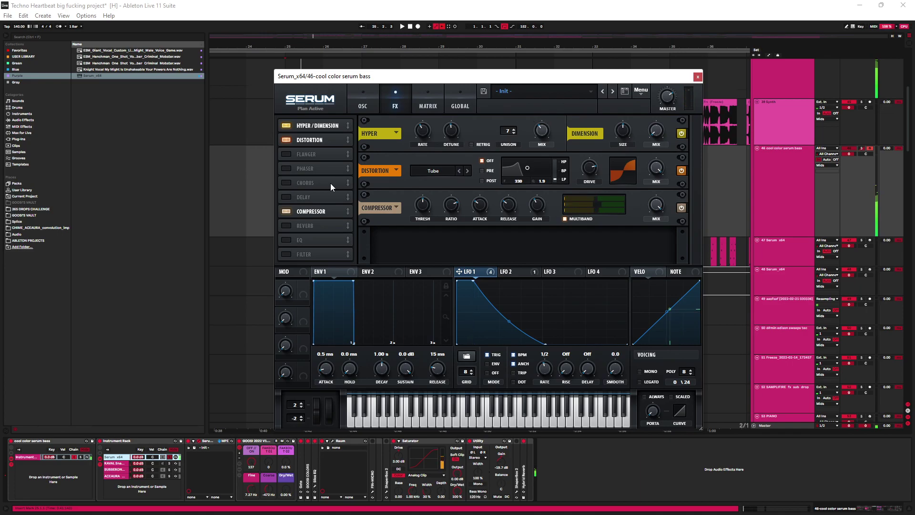
Step: Add a ping-pong delay with both left and right times at 1/128
click(286, 197)
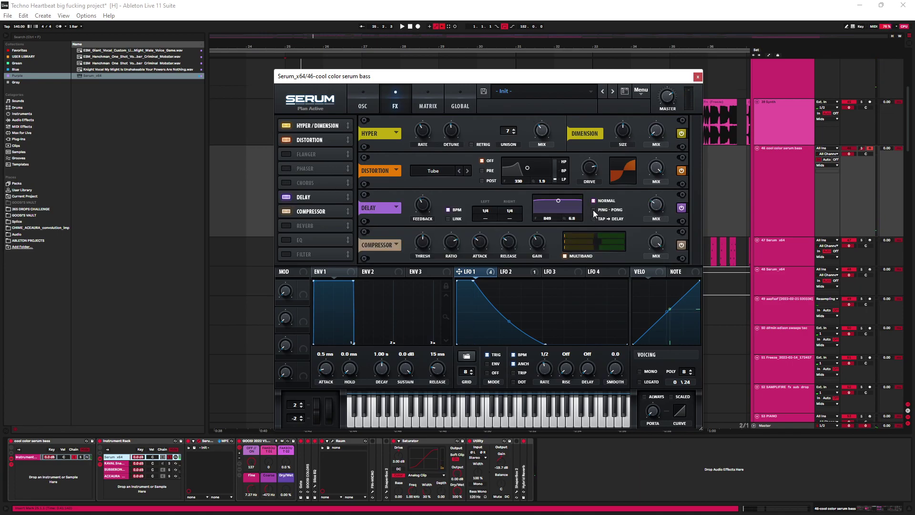
click(594, 209)
drag(485, 211, 474, 257)
drag(521, 209, 503, 252)
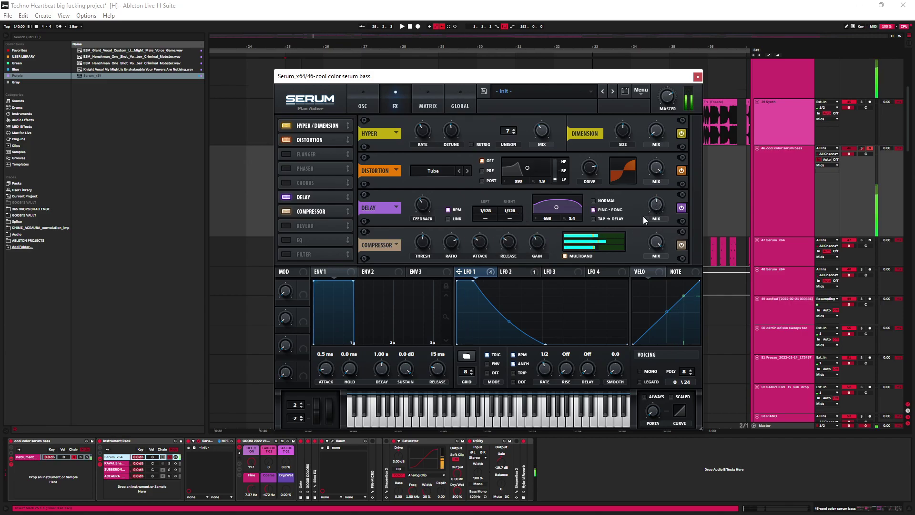
mouse_move(652, 214)
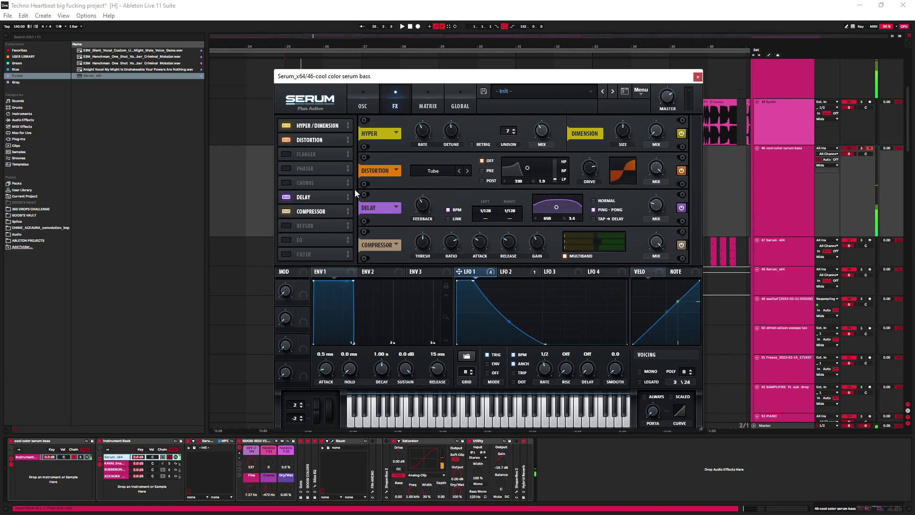
Step: Enable the chorus and modulate its mix with LFO 1
click(513, 272)
click(487, 273)
click(287, 185)
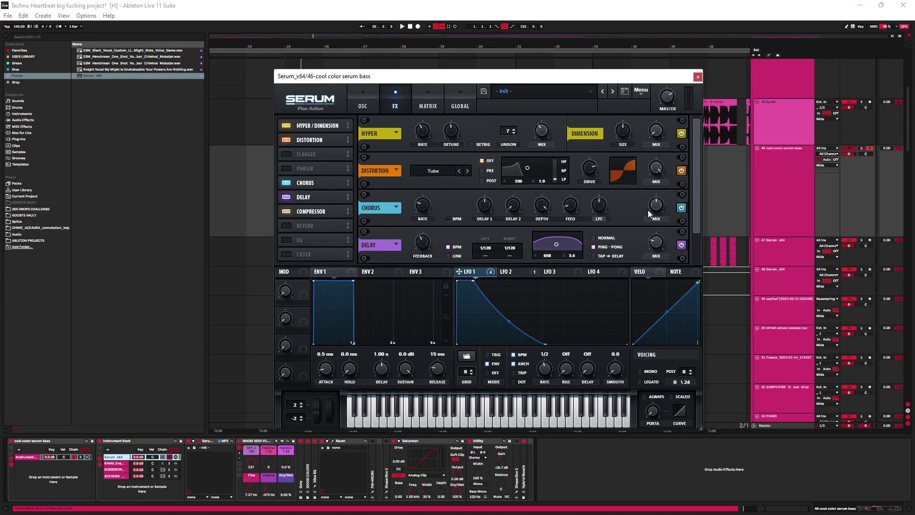
click(508, 269)
click(462, 272)
drag(649, 198, 639, 215)
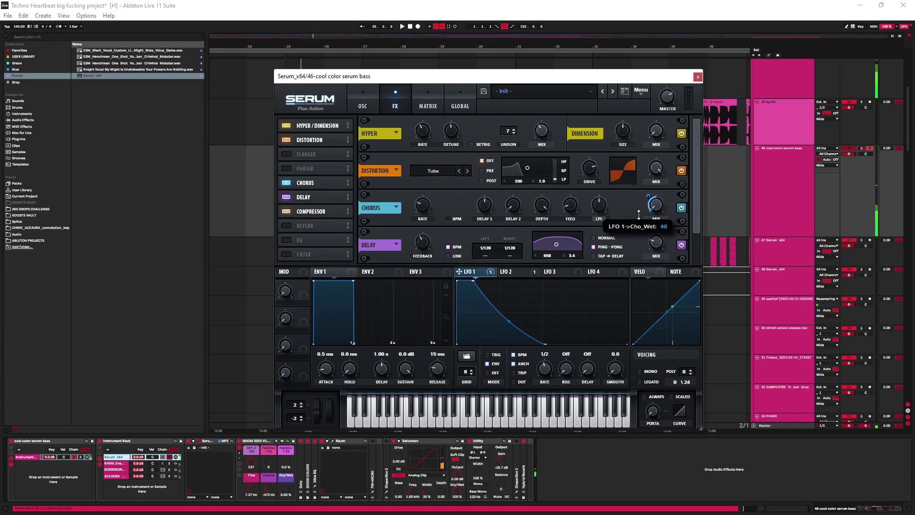
Step: Raise OSC B's octave from +3 to +4 and show the KAVAL Snare Tonal F# chain
click(362, 103)
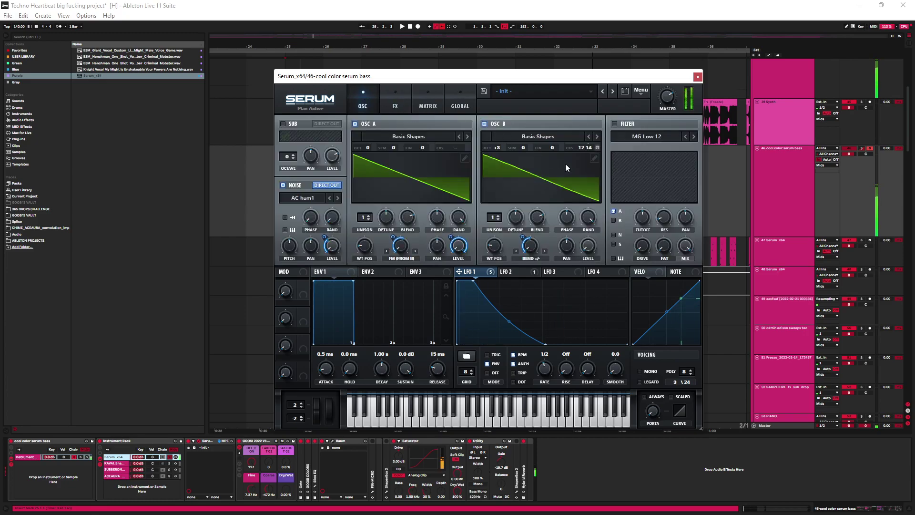
drag(497, 147, 498, 138)
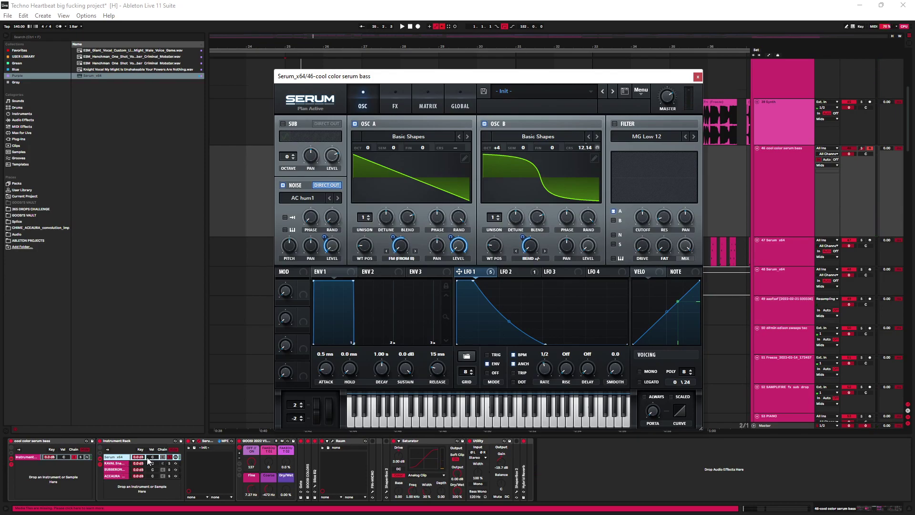
click(172, 460)
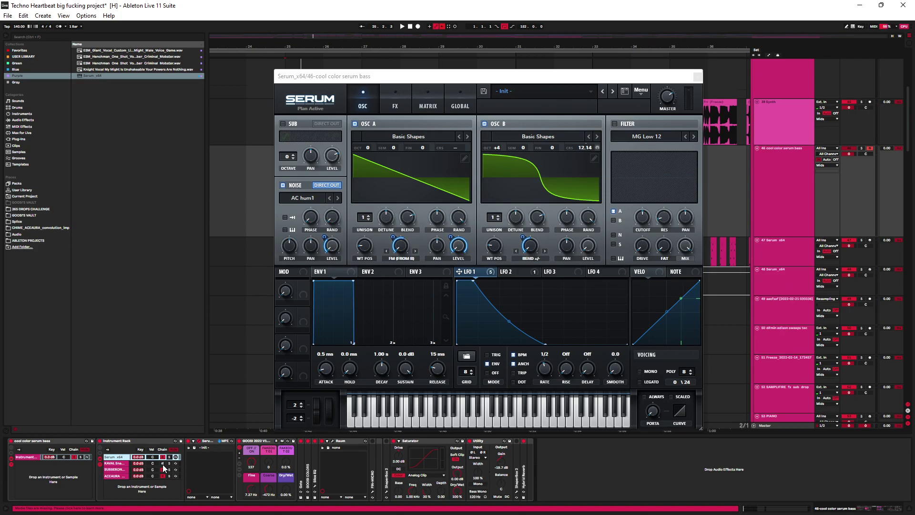
click(168, 464)
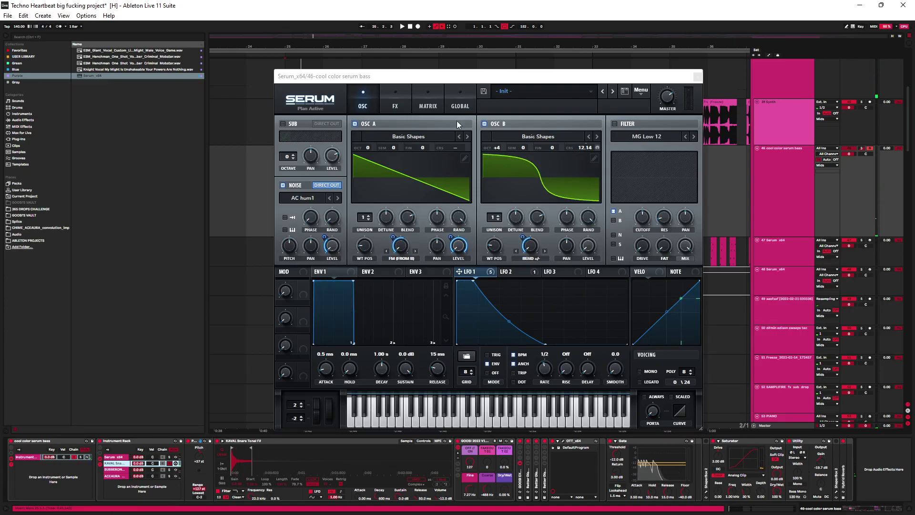
Step: Play from bar 25 on the 39 Synth track and close the Serum window
drag(436, 76, 448, 237)
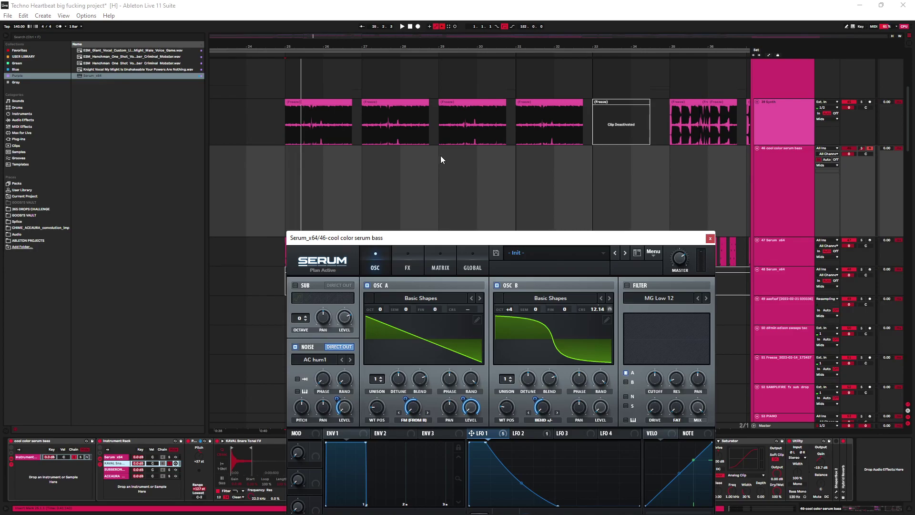
scroll(327, 128, up, 5)
ctrl+scroll(434, 142, down, 3)
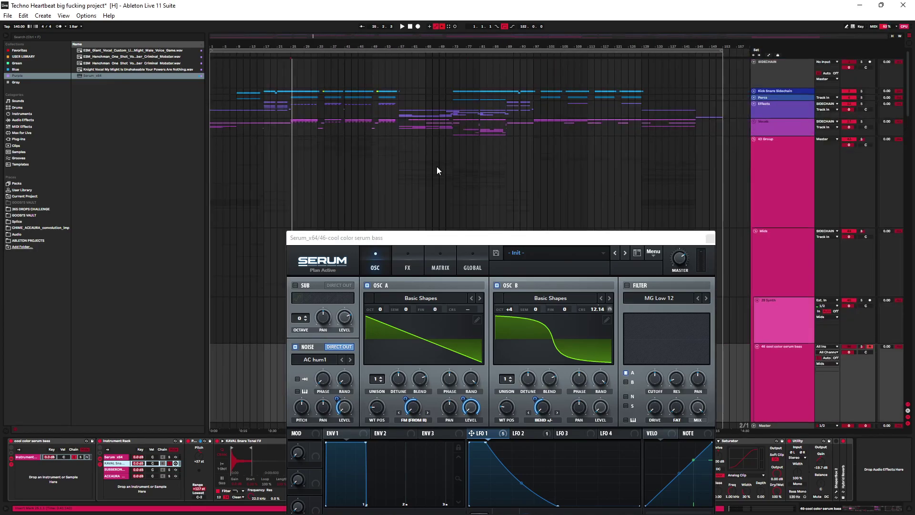
ctrl+scroll(437, 167, down, 3)
Step: Select the 53 Synth clip at bar 41, then show the cool color serum bass track's devices
scroll(362, 138, down, 5)
click(290, 105)
key(space)
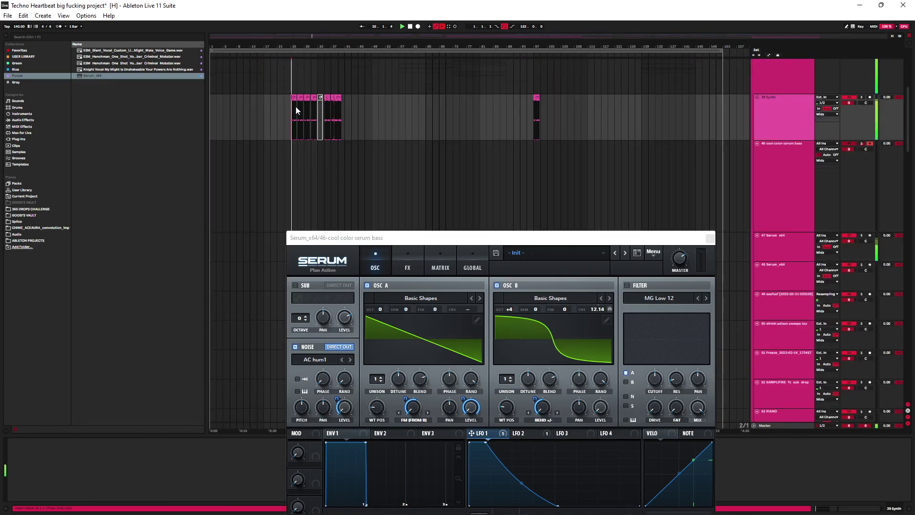
click(711, 238)
ctrl+scroll(333, 272, up, 5)
scroll(415, 263, down, 8)
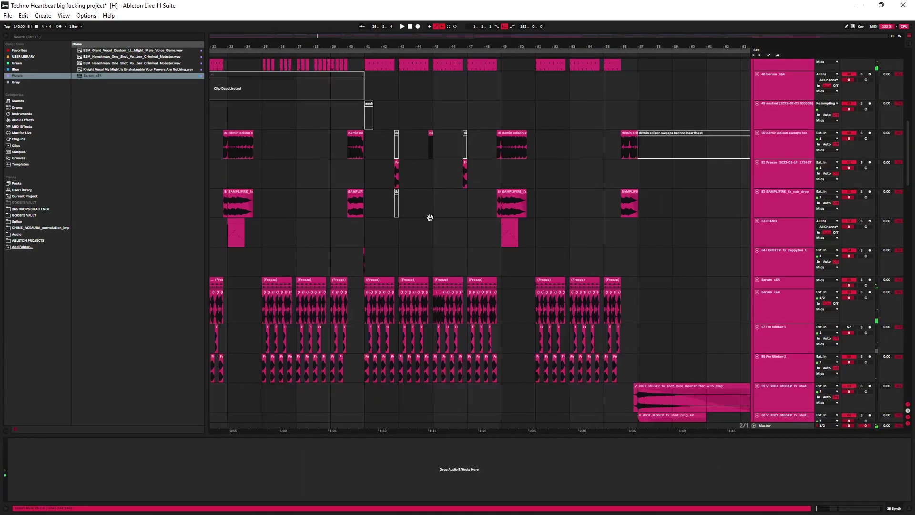
scroll(388, 169, down, 10)
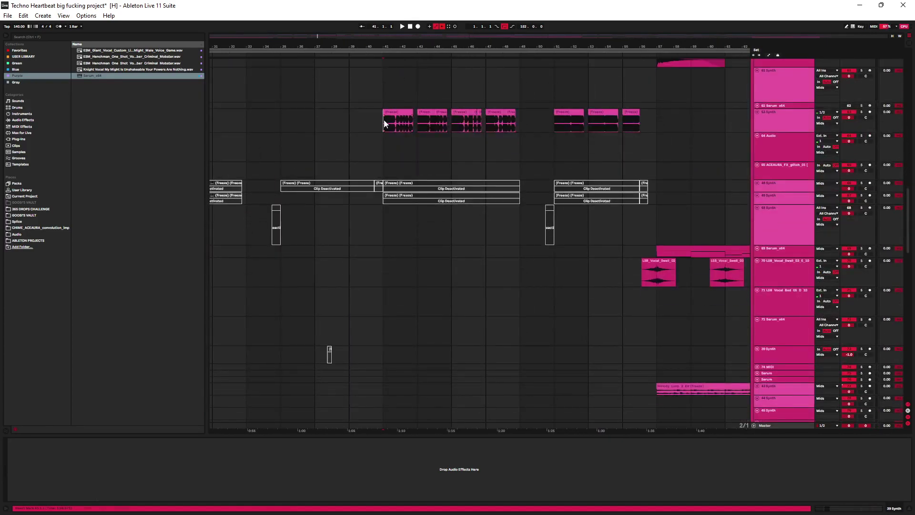
click(384, 119)
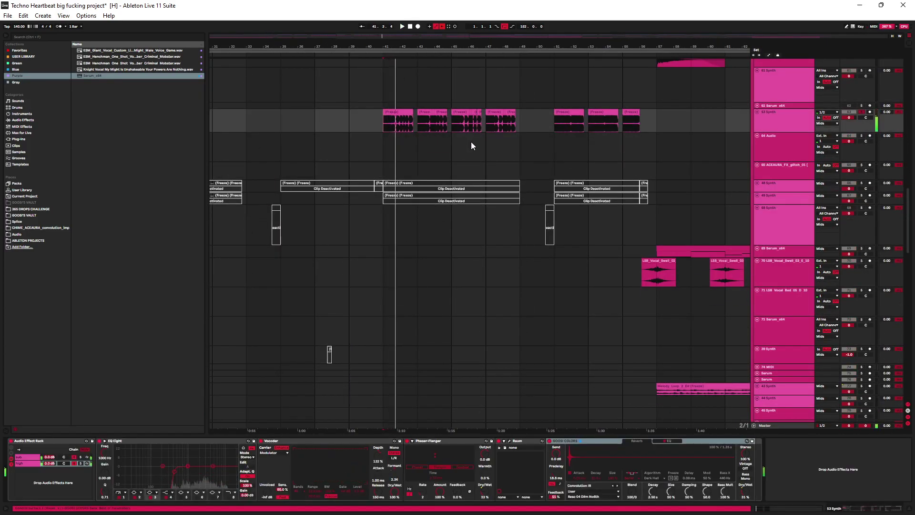
scroll(451, 191, up, 10)
ctrl+scroll(517, 191, down, 4)
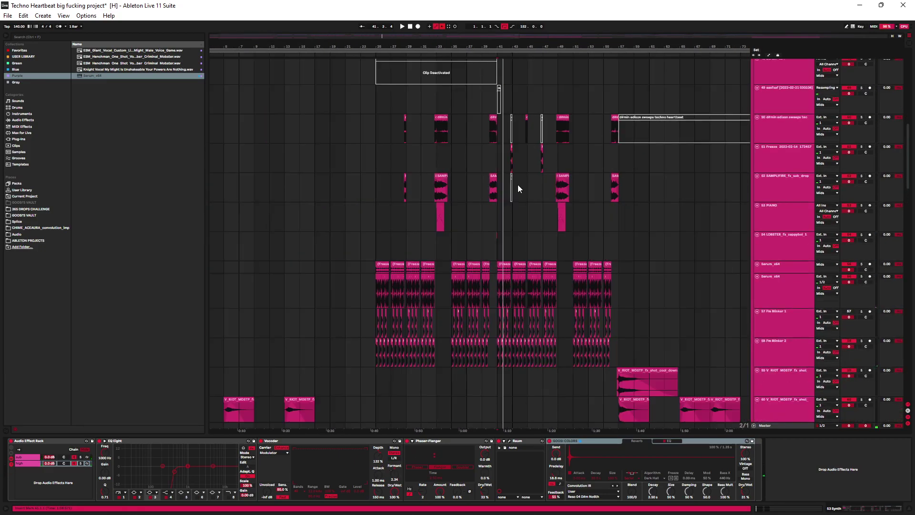
scroll(572, 238, up, 6)
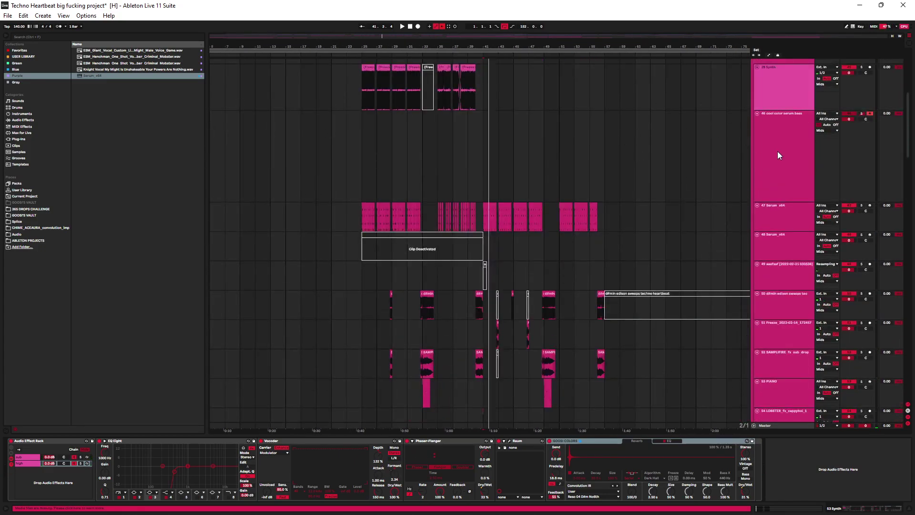
click(765, 161)
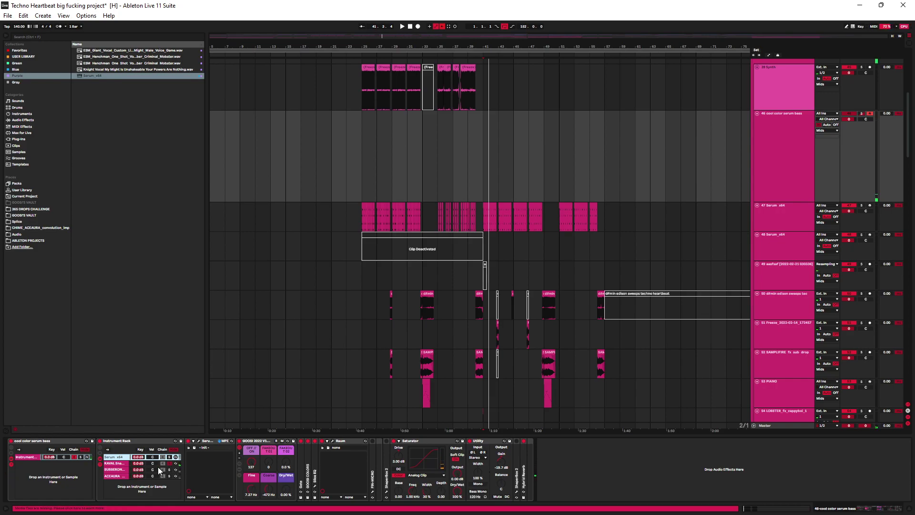
Step: Select the KAVAL chain and set its Simpler sample to 1-Shot mode
click(118, 464)
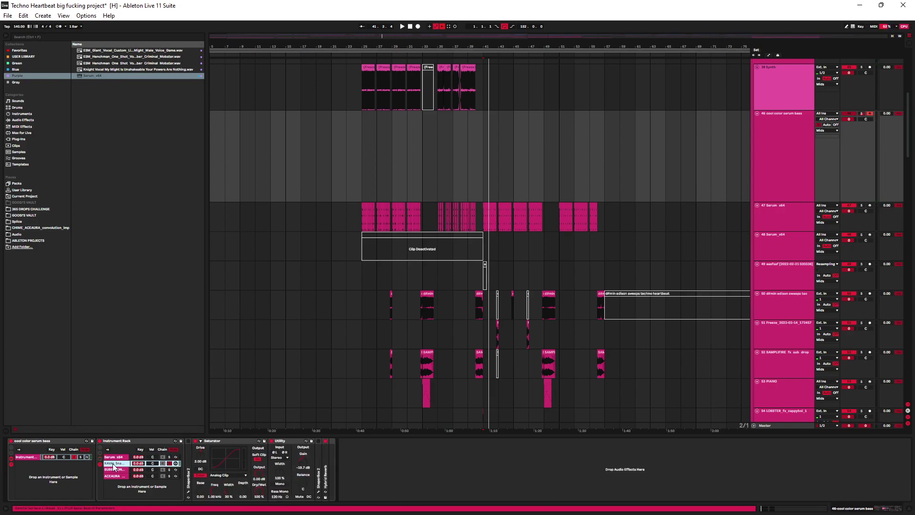
click(219, 465)
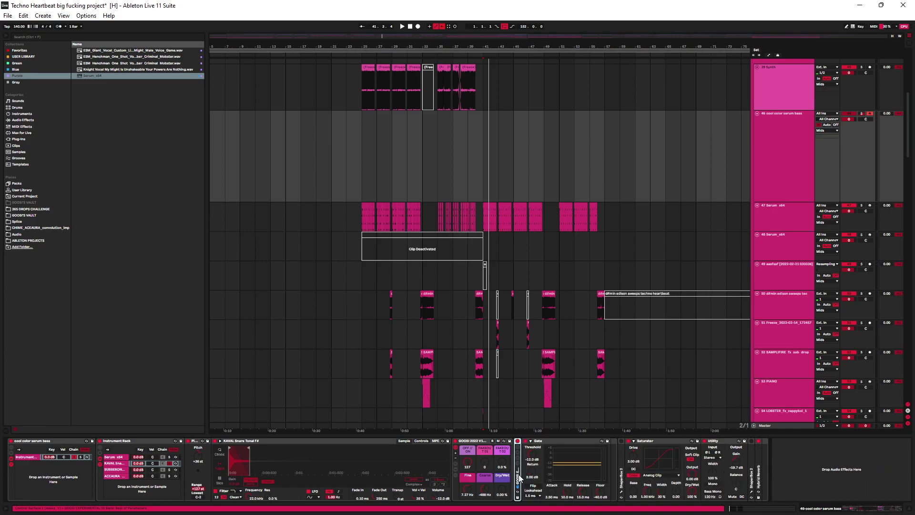
Step: Expand and refold both Better Distortion racks on the KAVAL chain, then open OTT_x64's window
click(520, 477)
click(564, 468)
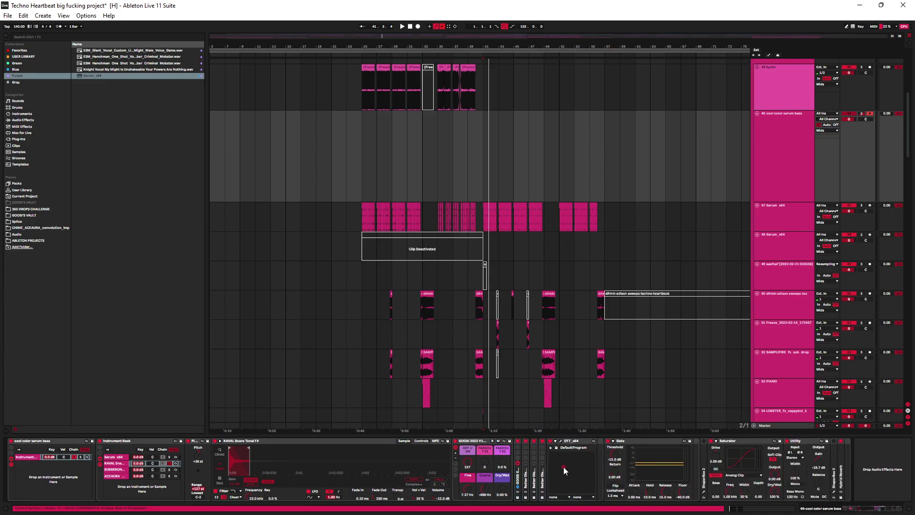
double_click(528, 480)
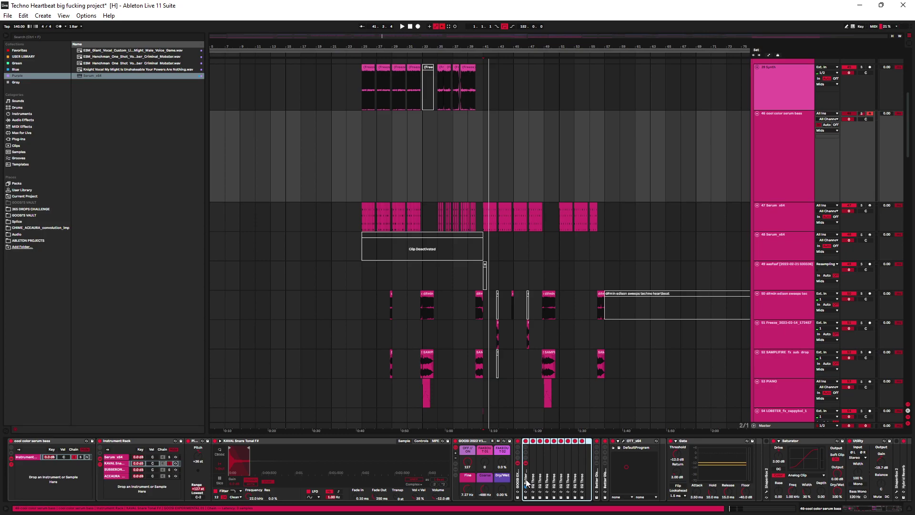
click(526, 478)
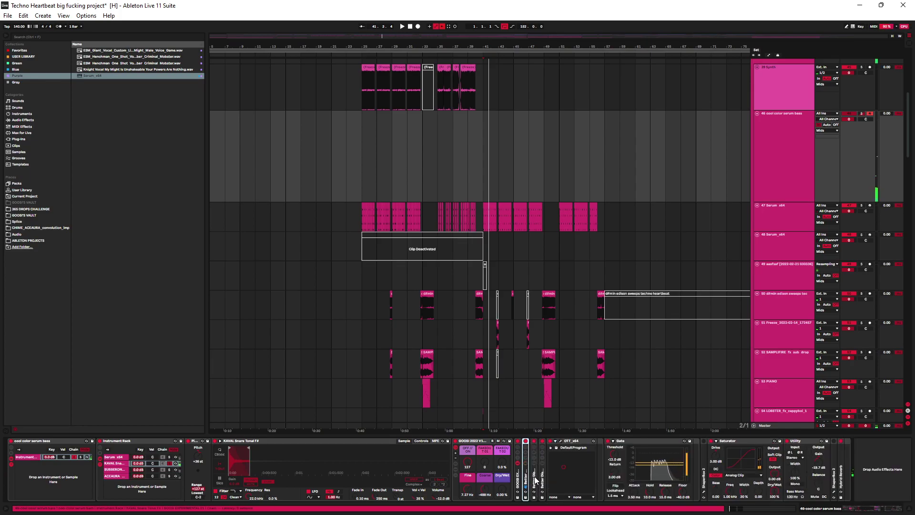
click(534, 477)
click(543, 479)
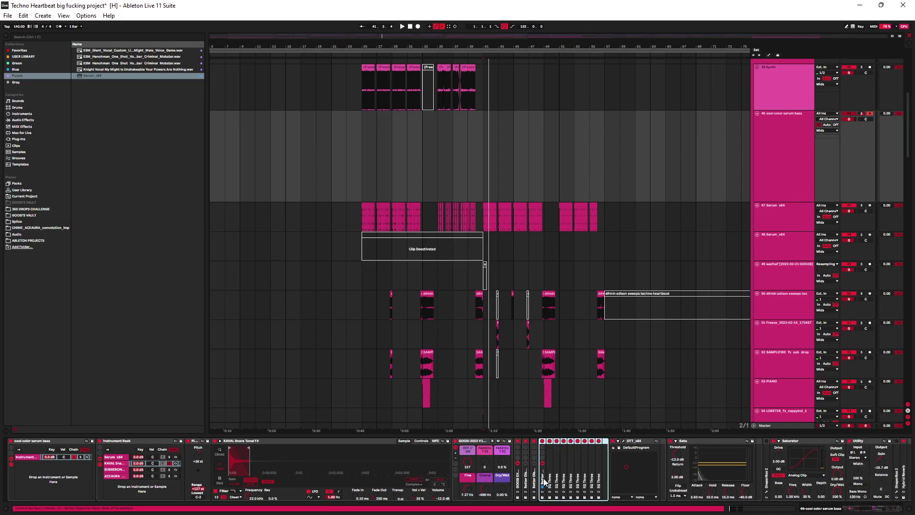
click(559, 441)
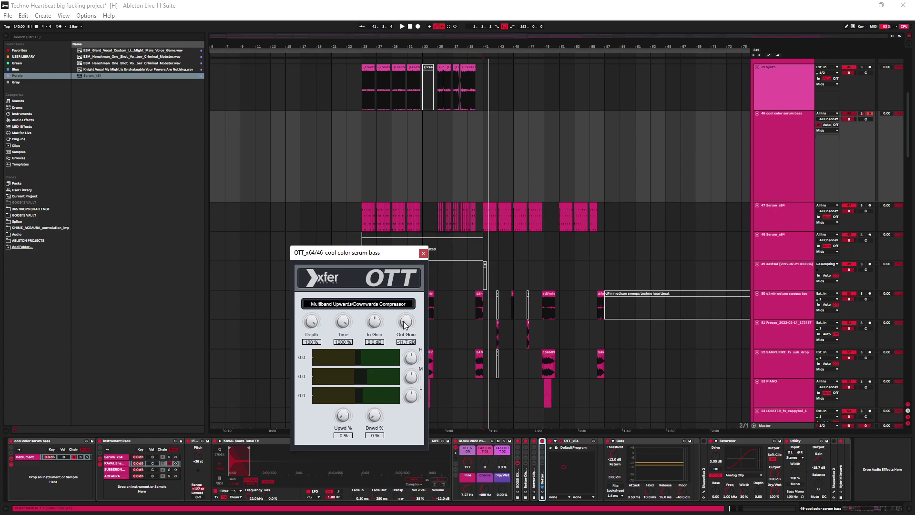
Step: Raise OTT's output gain, close its window, and A/B the Gate by bypassing it
mouse_move(404, 324)
mouse_down()
mouse_move(408, 313)
mouse_move(408, 324)
mouse_up()
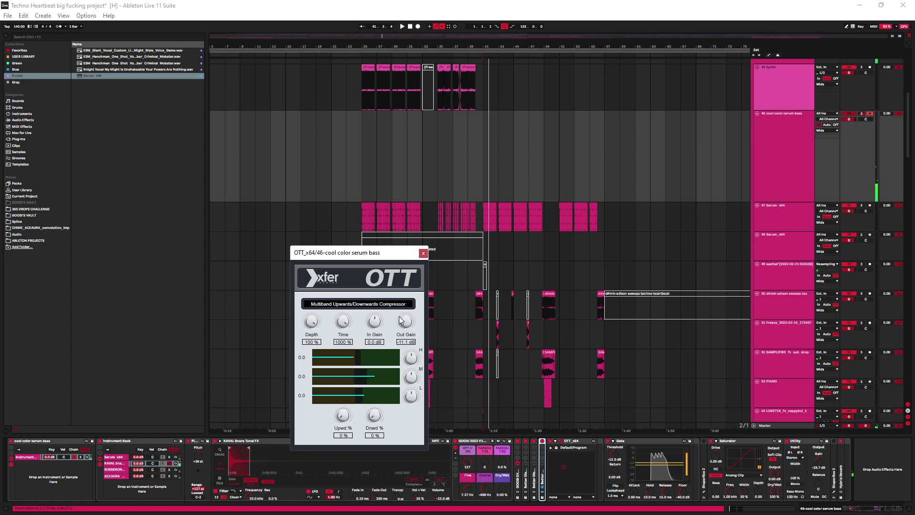
click(423, 253)
click(608, 442)
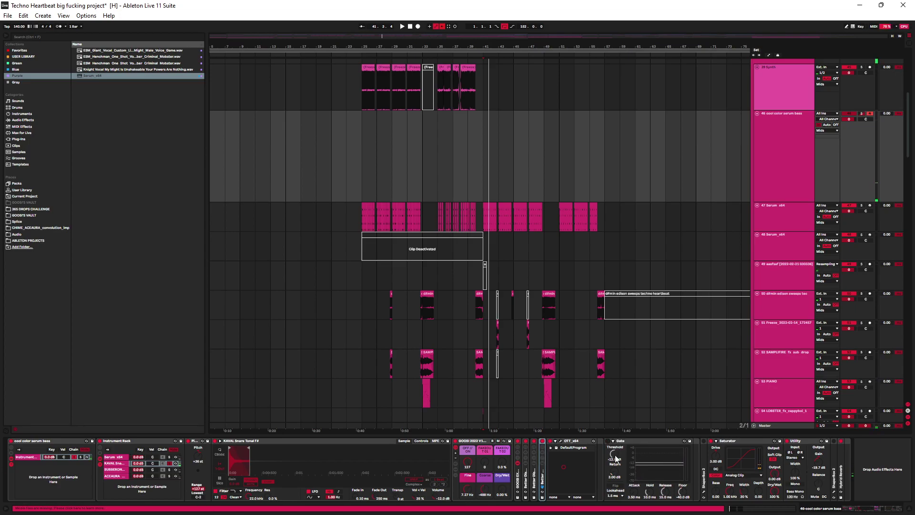
click(608, 441)
Step: Unfold the Hybrid Reverb to check its settings, then fold it back up
double_click(841, 471)
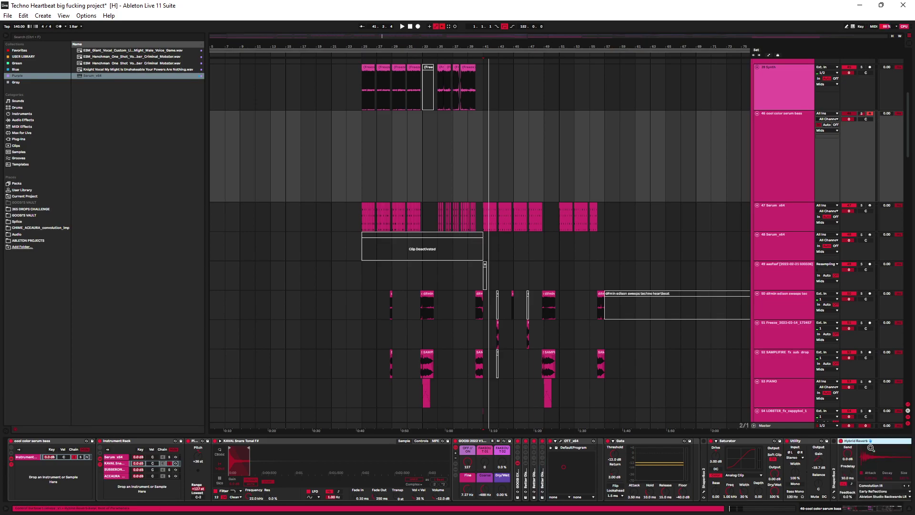
scroll(841, 478, right, 5)
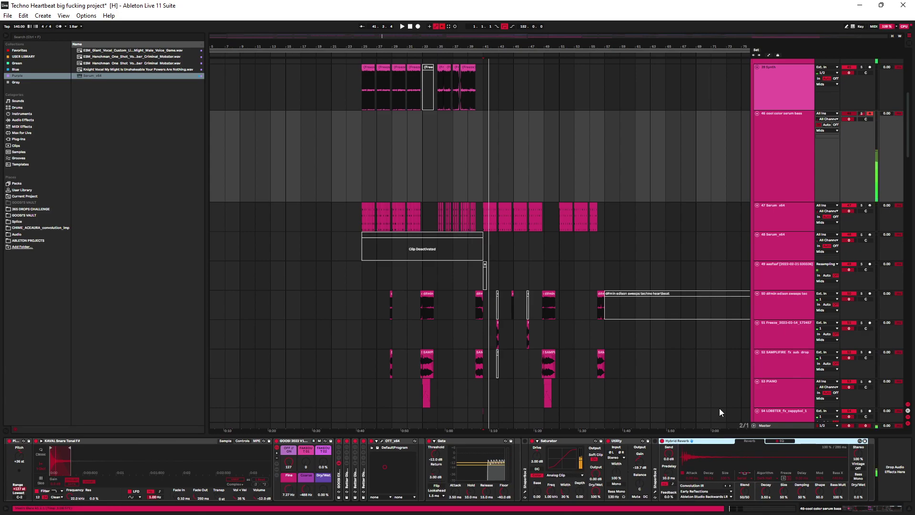
double_click(693, 441)
scroll(258, 483, left, 5)
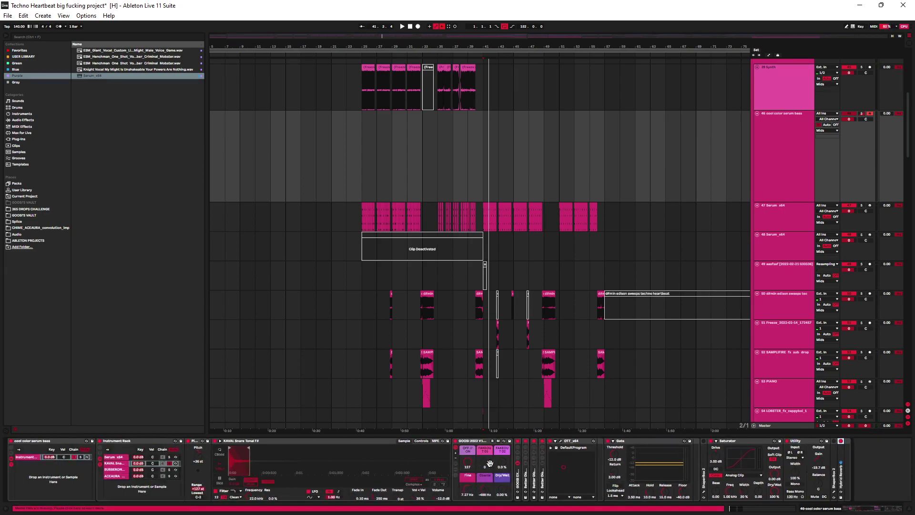
Step: Show the SUBBERON chain and look through its Serum, OTT and Distortion windows
click(119, 470)
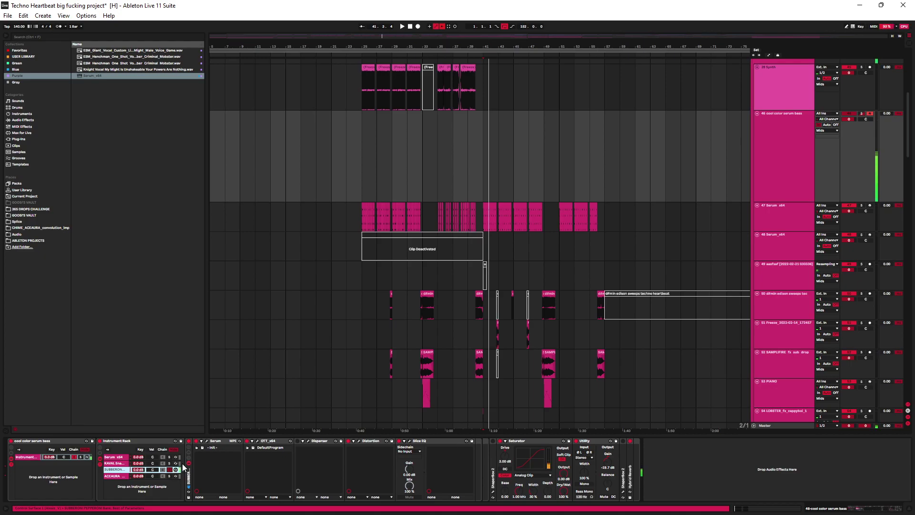
click(207, 441)
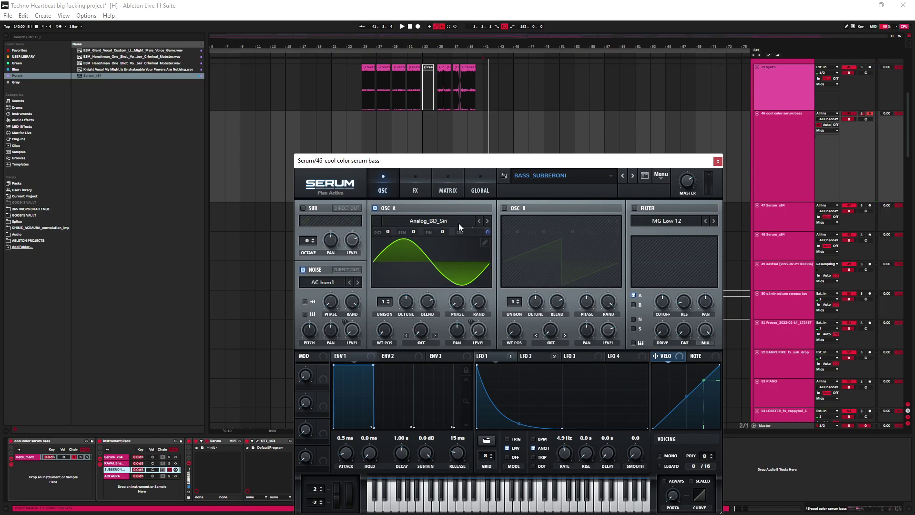
click(493, 360)
click(403, 189)
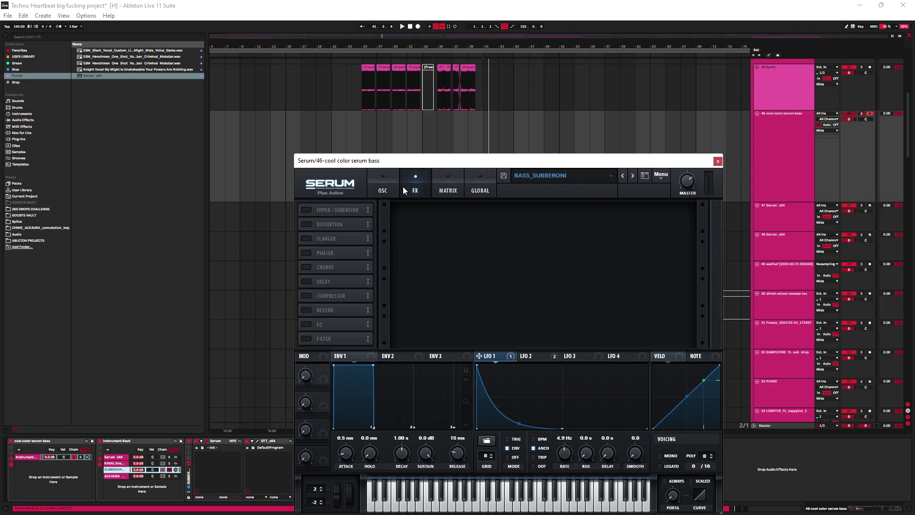
click(718, 162)
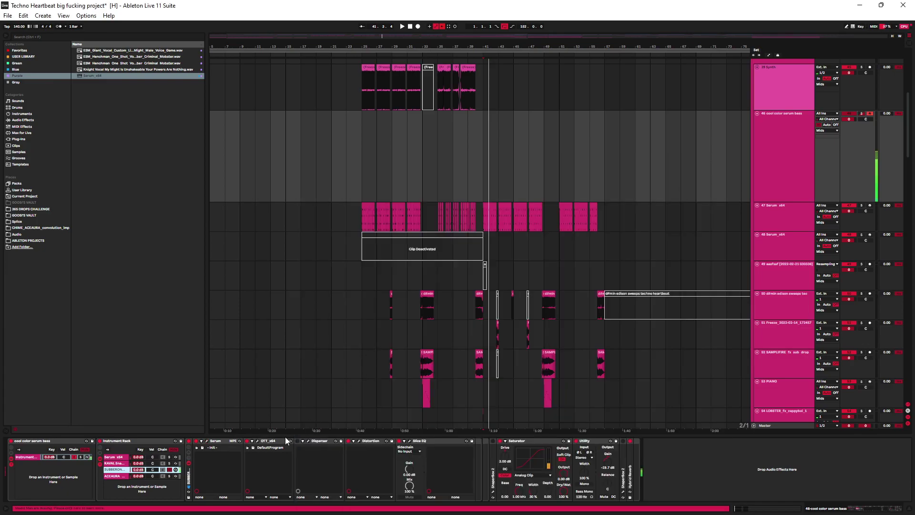
click(259, 442)
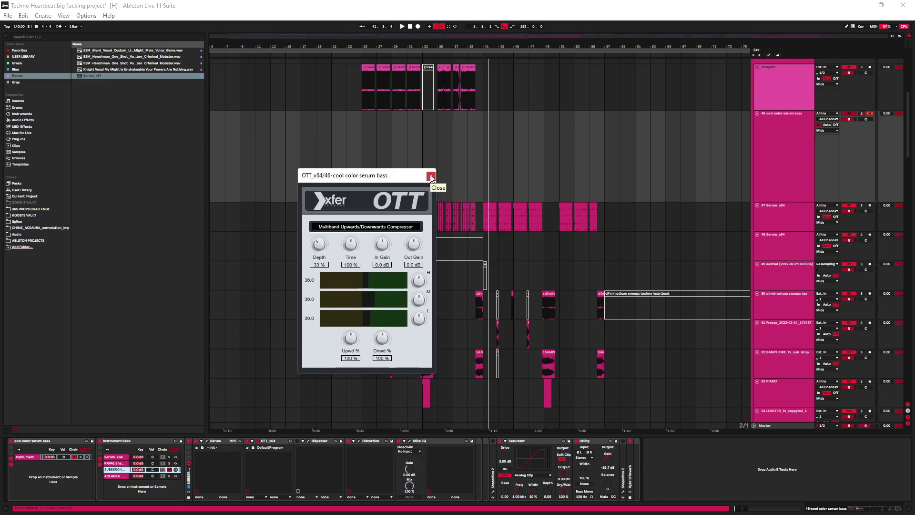
click(431, 177)
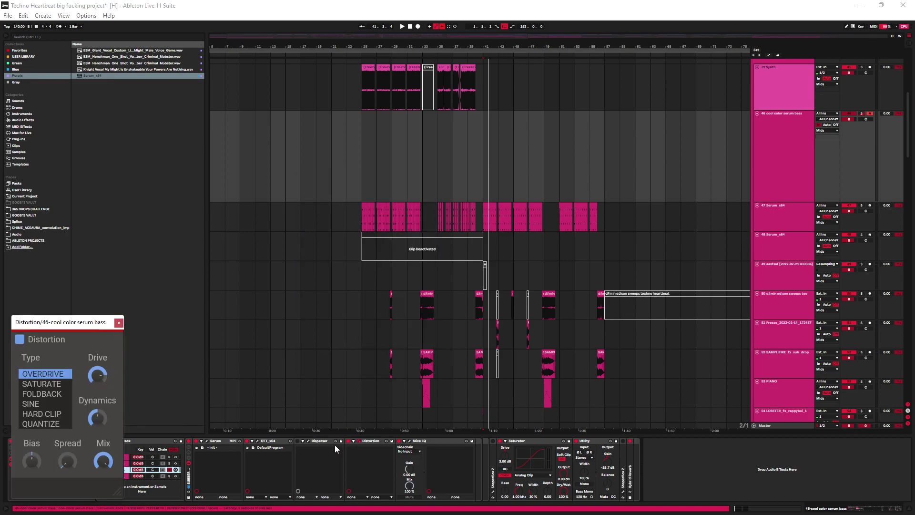
click(118, 323)
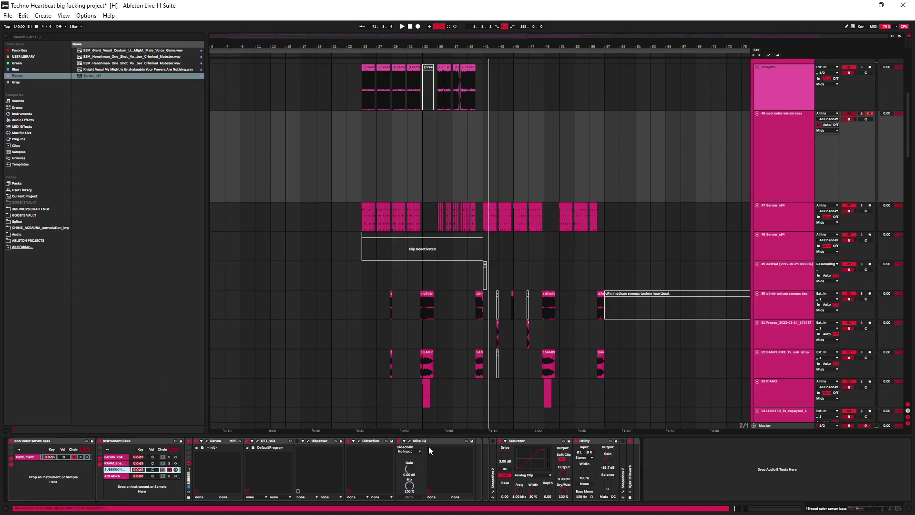
Step: Cut the SUBBERONI Slice EQ deeply around 700 Hz and lower its high band, then close the window
click(410, 441)
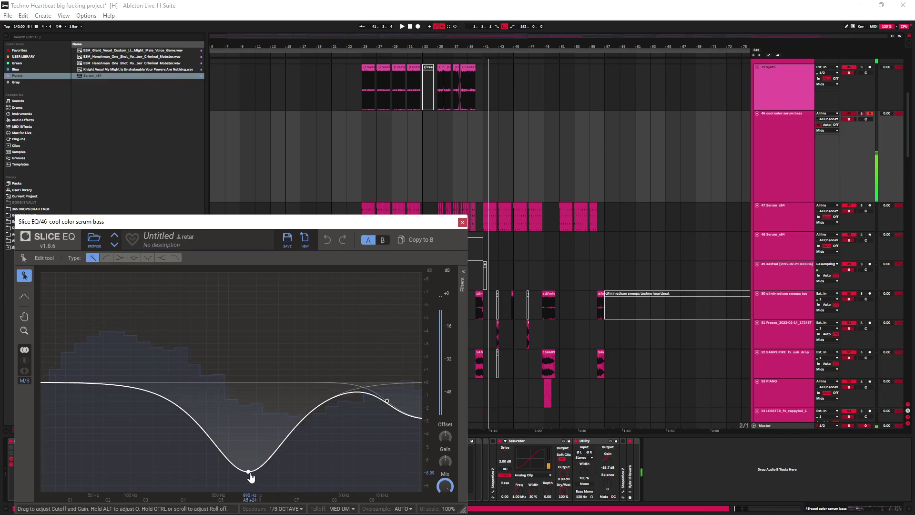
drag(251, 478, 245, 491)
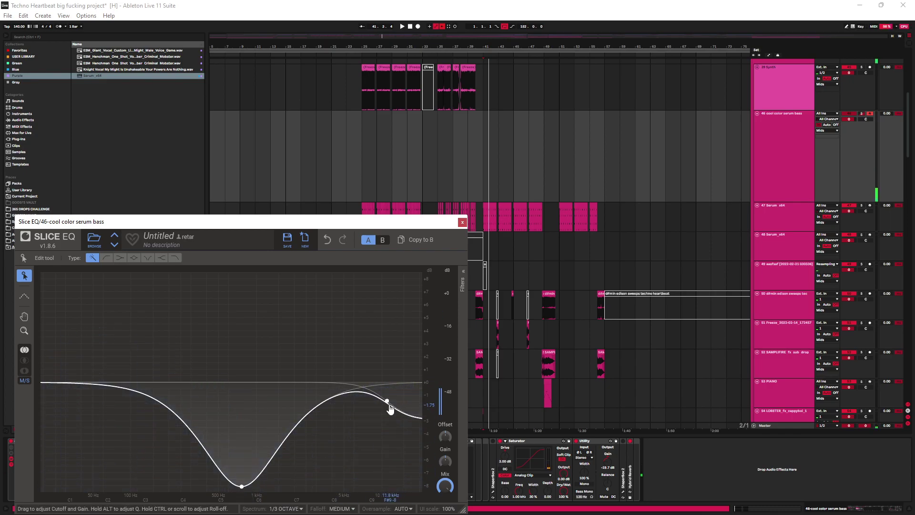
mouse_move(390, 408)
mouse_down()
mouse_move(386, 423)
mouse_move(393, 416)
mouse_up()
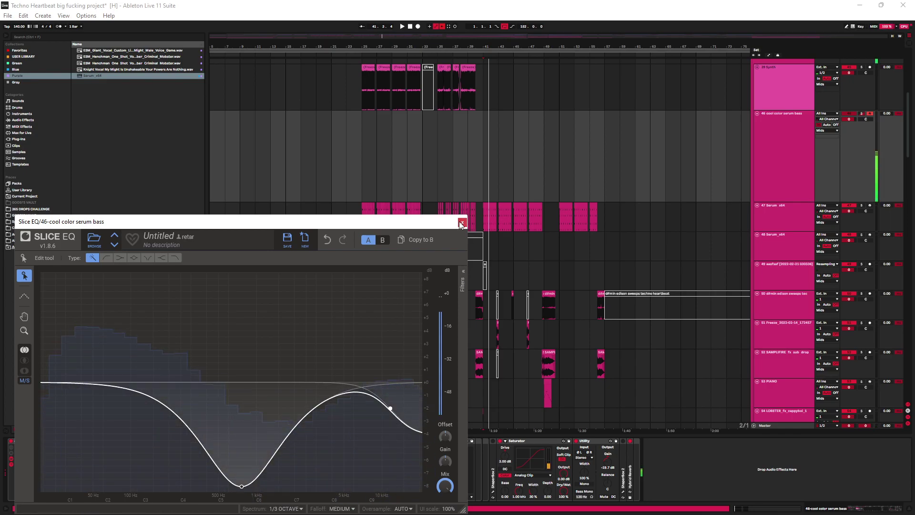
mouse_move(242, 487)
mouse_down()
mouse_move(252, 388)
mouse_move(240, 492)
mouse_up()
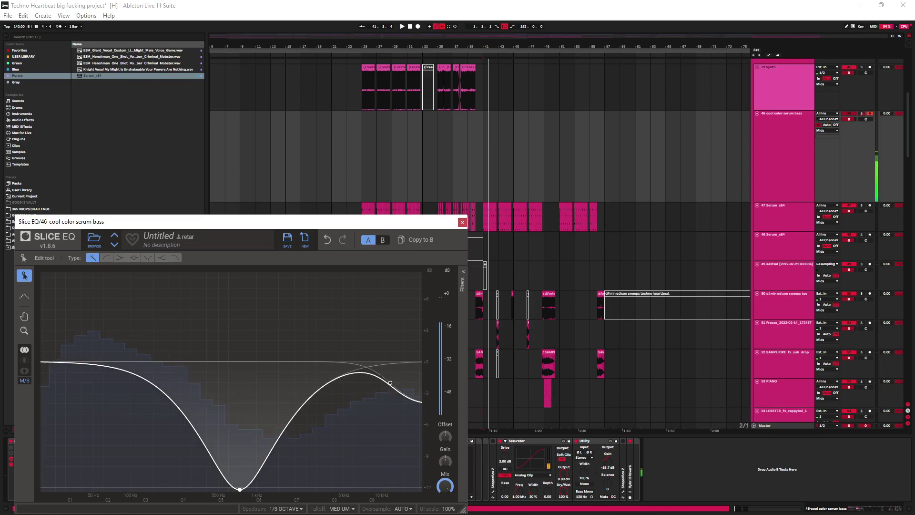
click(462, 222)
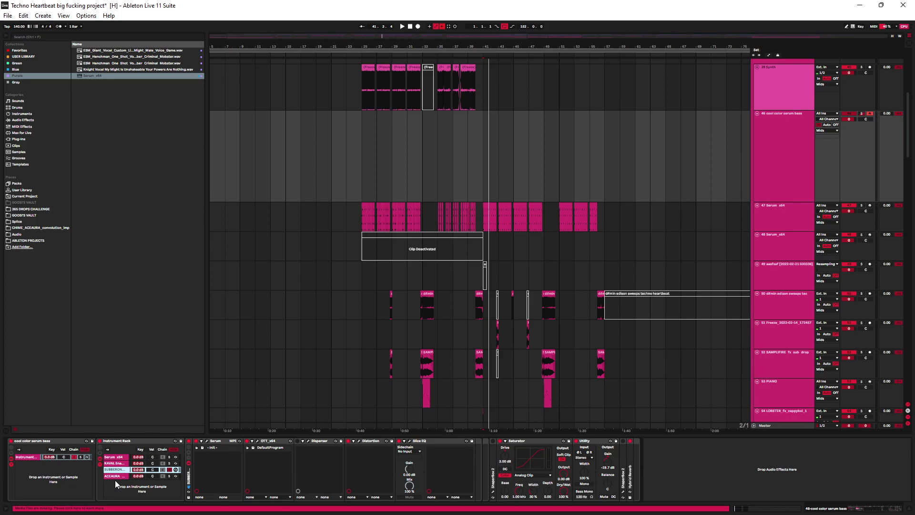
Step: Switch the ACEAURA_FX_glitch sample to Classic mode and lengthen its fade out to 1.27 ms
click(116, 476)
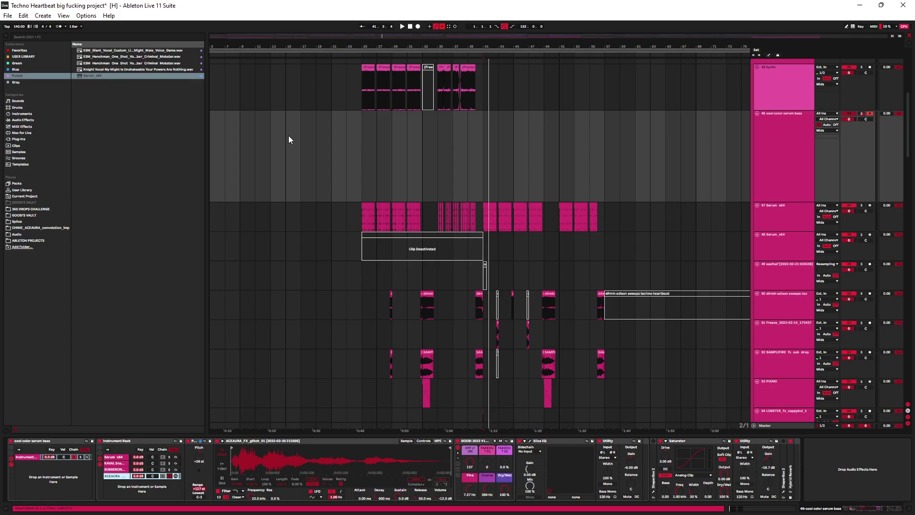
click(222, 454)
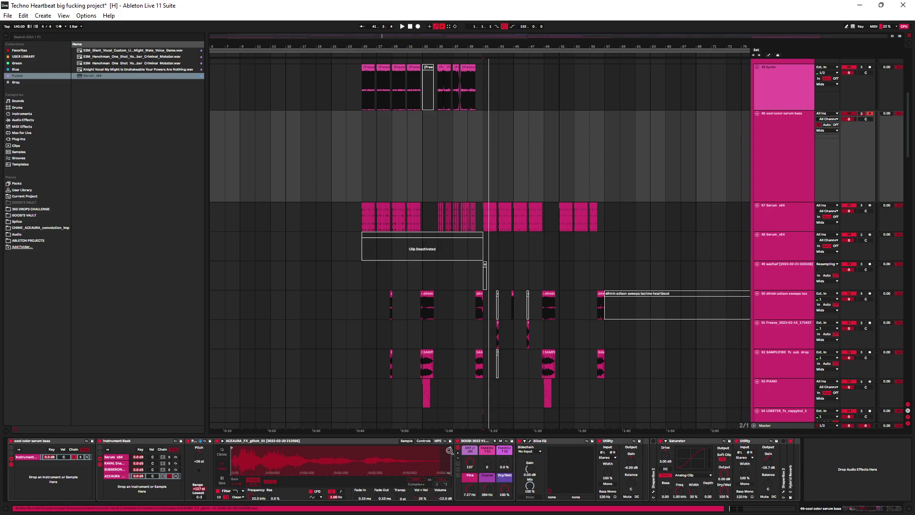
mouse_move(446, 460)
mouse_down()
mouse_move(360, 467)
mouse_move(404, 463)
mouse_move(366, 452)
mouse_up()
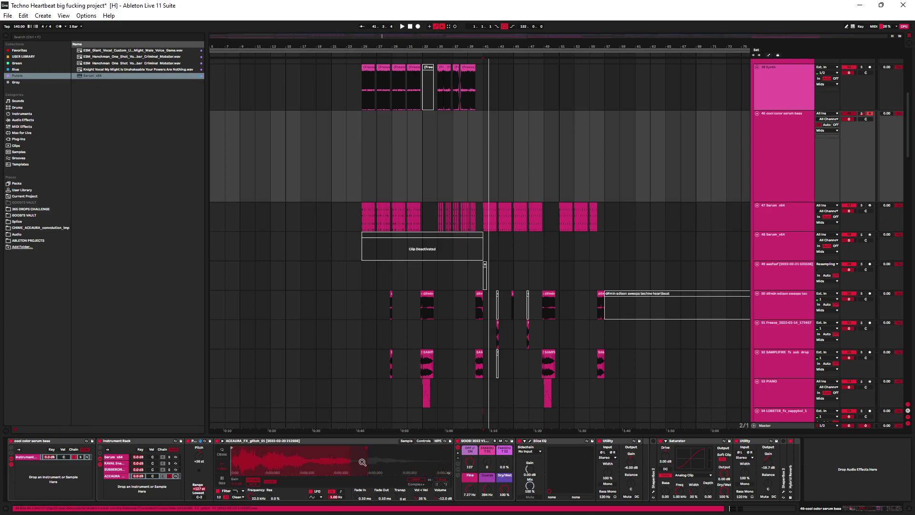
drag(384, 499, 385, 491)
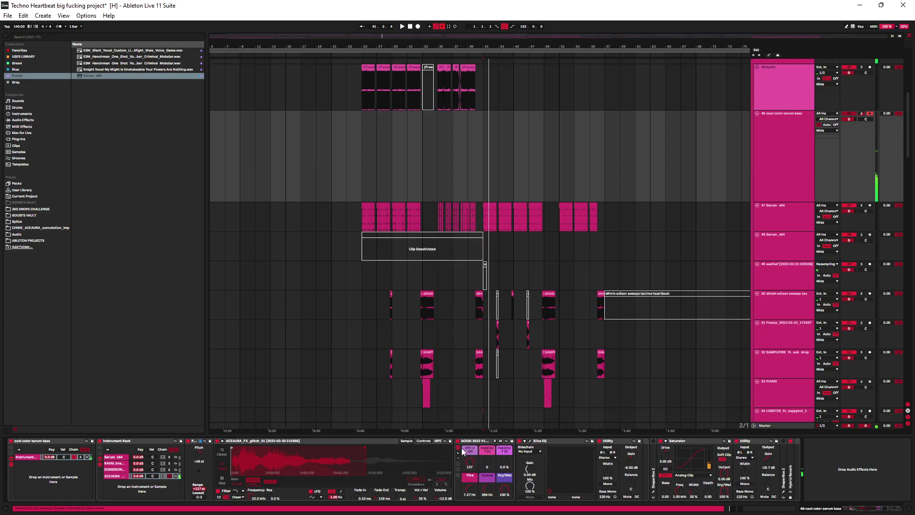
Step: Lower the GOOSI rack's Slice EQ high-pass cutoff to 42.5 Hz
click(481, 442)
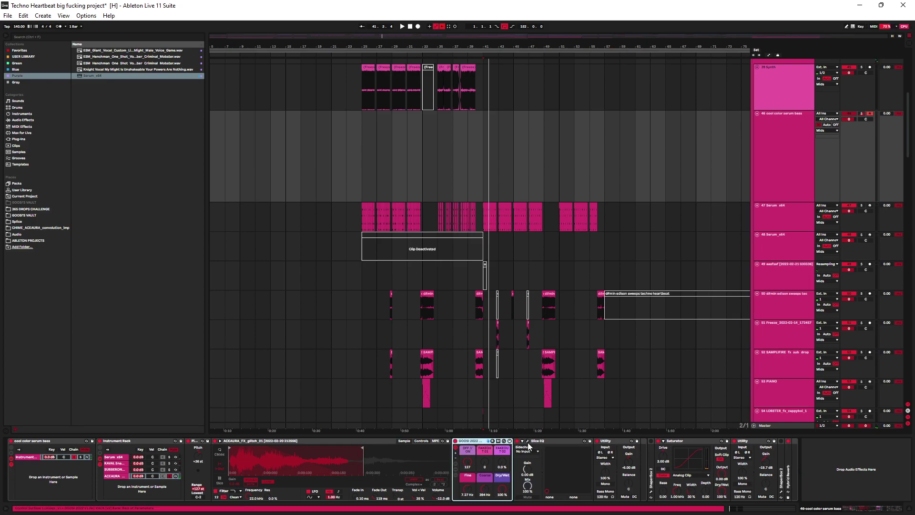
click(527, 441)
mouse_move(242, 414)
mouse_down()
mouse_move(89, 420)
mouse_move(236, 413)
mouse_move(243, 422)
mouse_up()
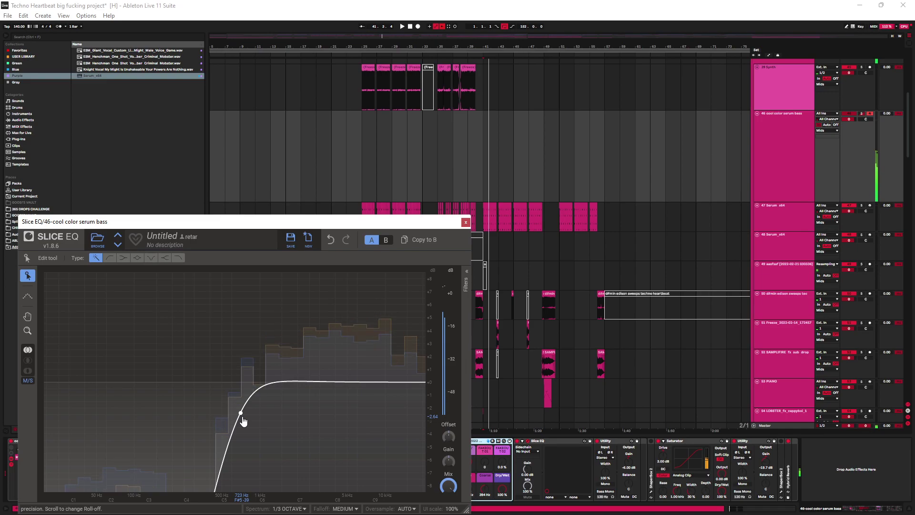
click(466, 222)
Step: Unsolo the ACEAURA chain so every chain in the rack plays again
click(619, 441)
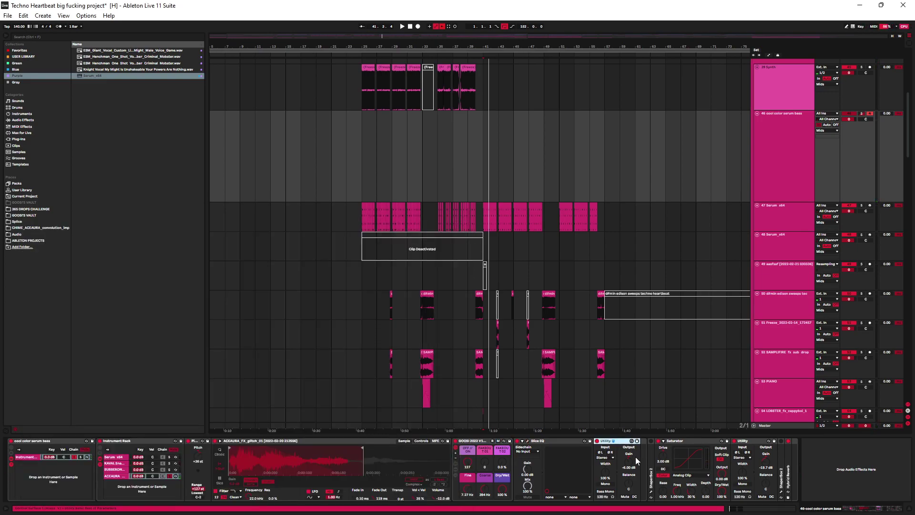
click(167, 475)
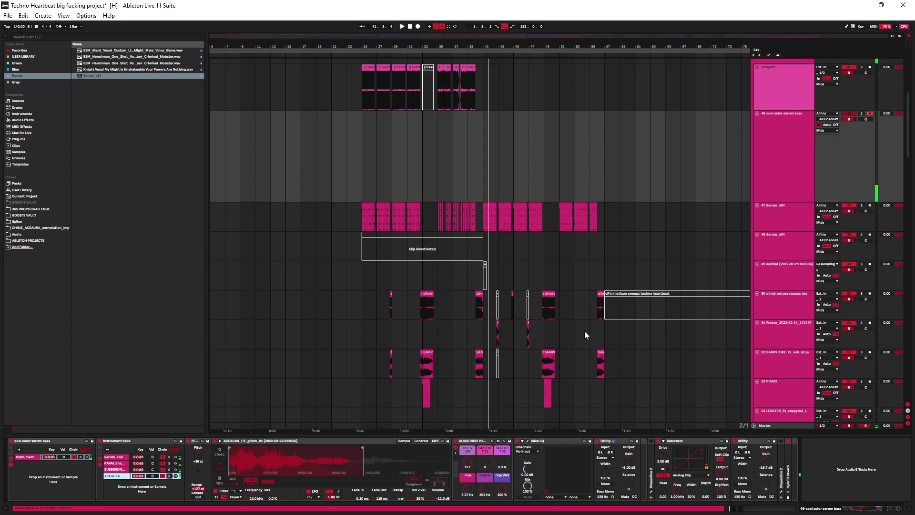
scroll(540, 274, up, 3)
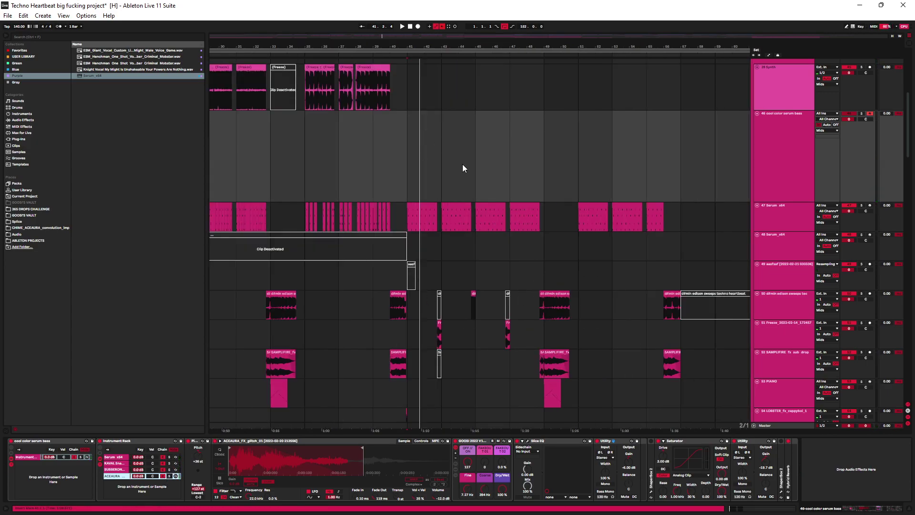
click(773, 94)
scroll(513, 273, down, 4)
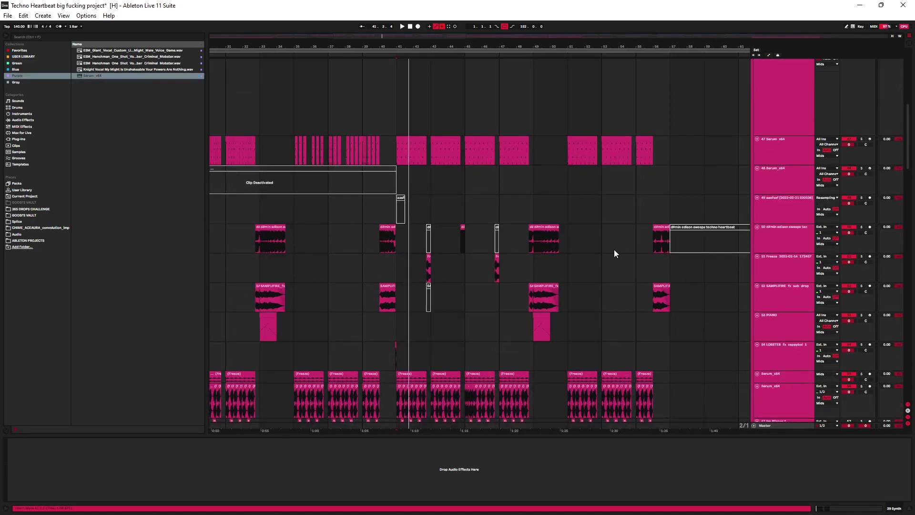
scroll(615, 253, down, 20)
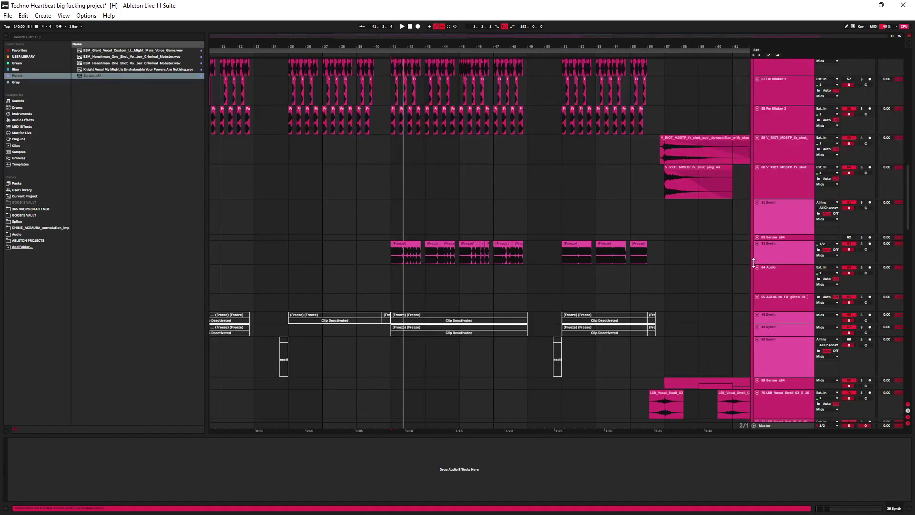
Step: Inspect the devices on the 53 Synth rack's high and sub chains
click(782, 255)
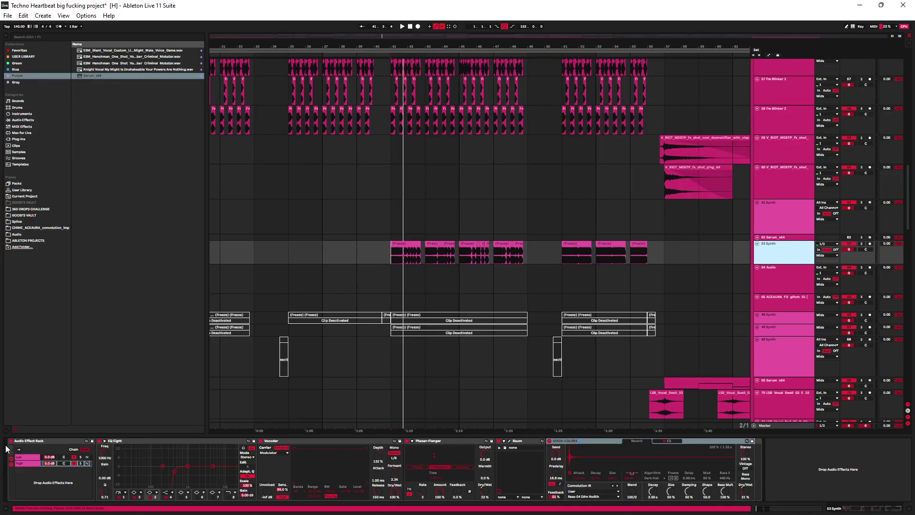
click(24, 463)
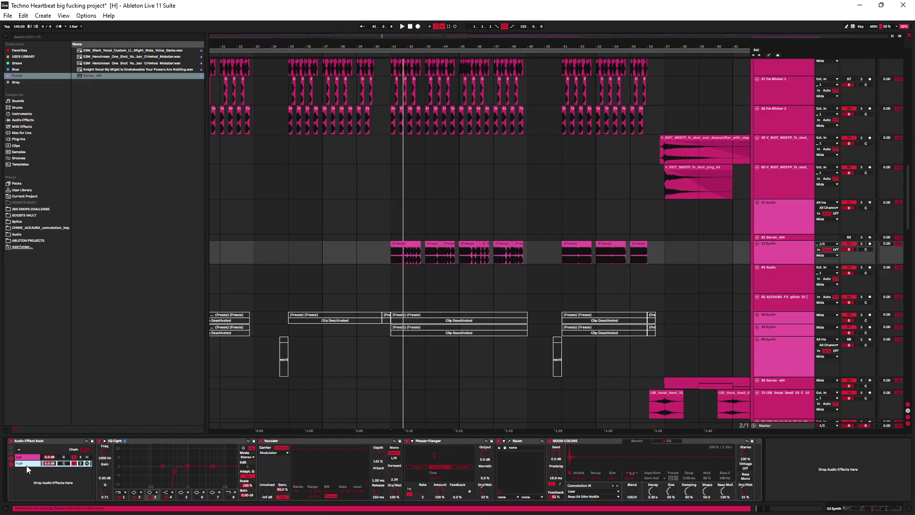
click(36, 458)
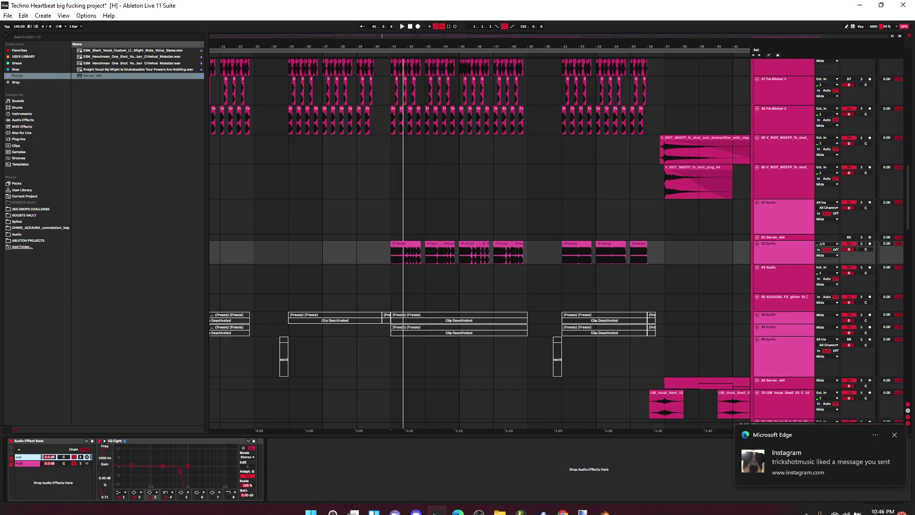
click(27, 463)
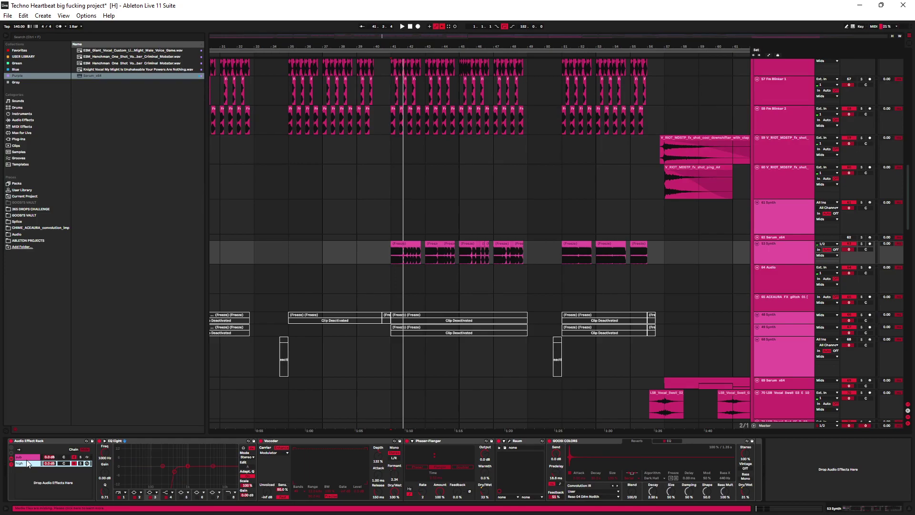
click(29, 457)
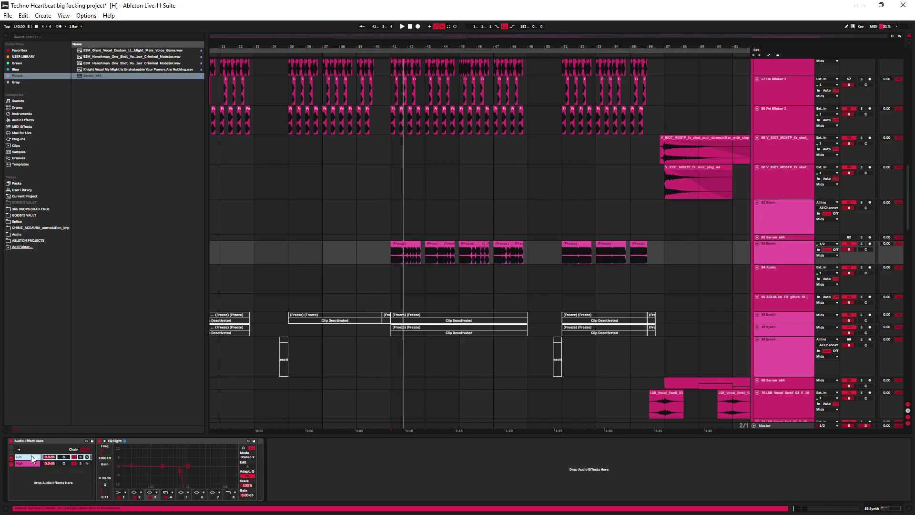
Step: Solo the sub chain and the 53 Synth track, and audition playback
click(81, 457)
click(785, 249)
click(862, 244)
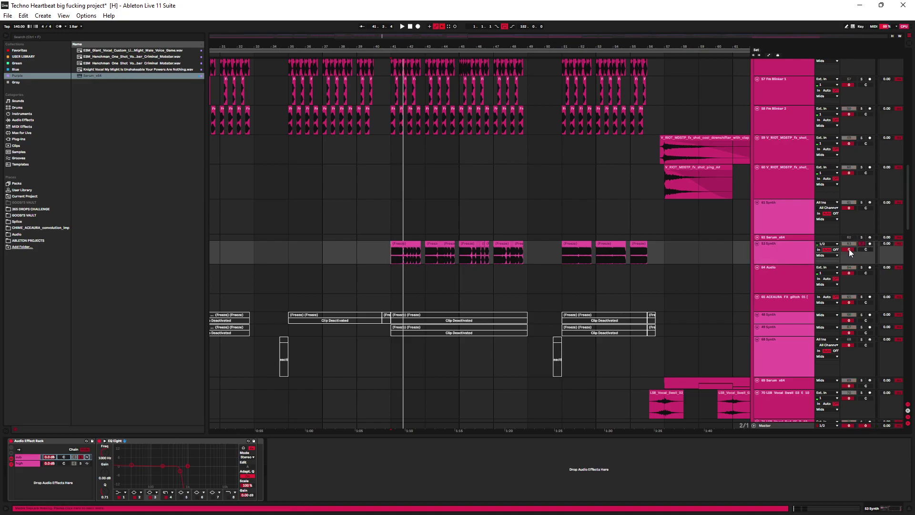
key(space)
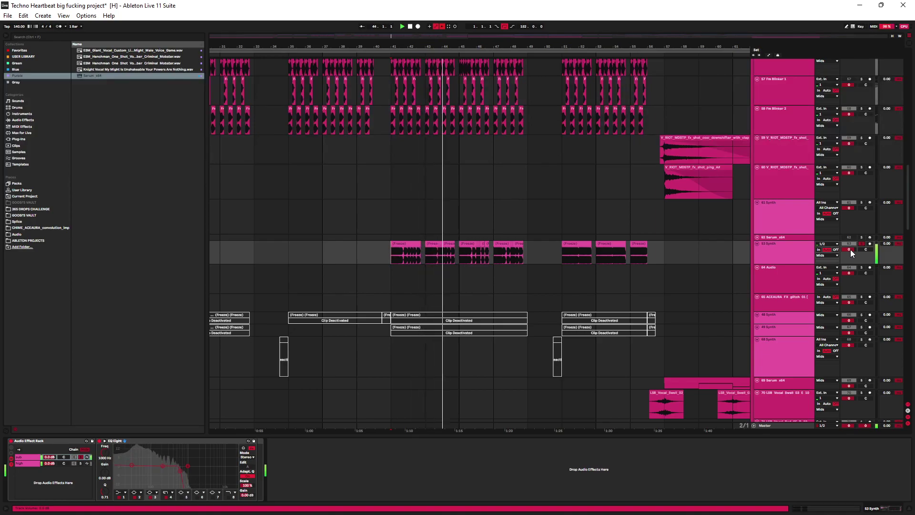
key(space)
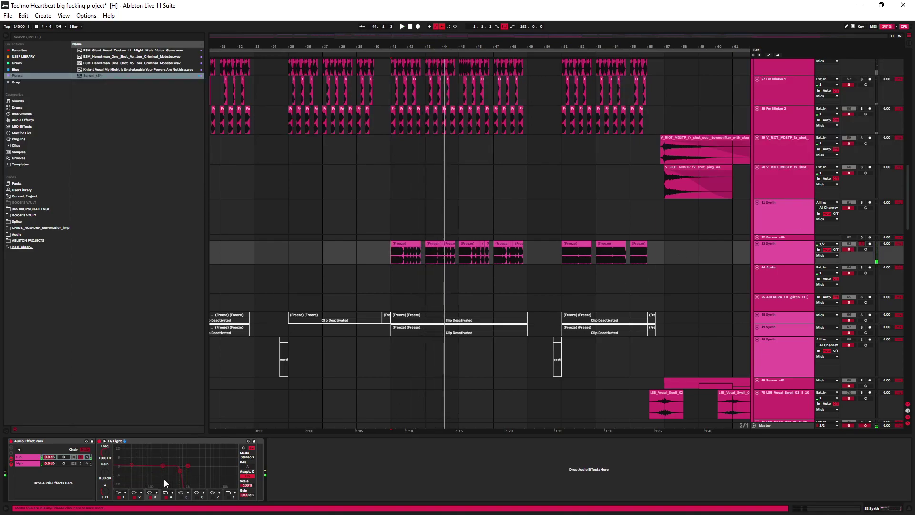
Step: Lower the sub EQ Eight's band 4 from 1000 Hz to 505 Hz and audition from bar 41
drag(181, 471, 177, 471)
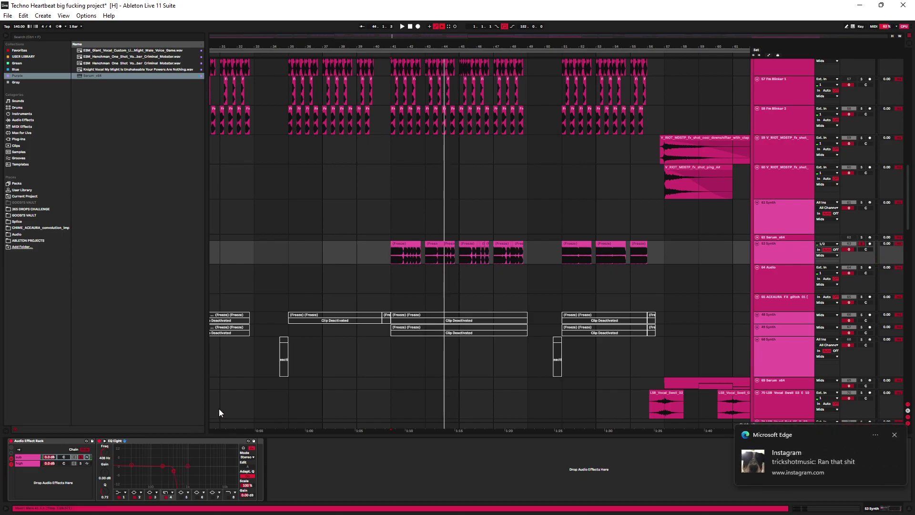
key(space)
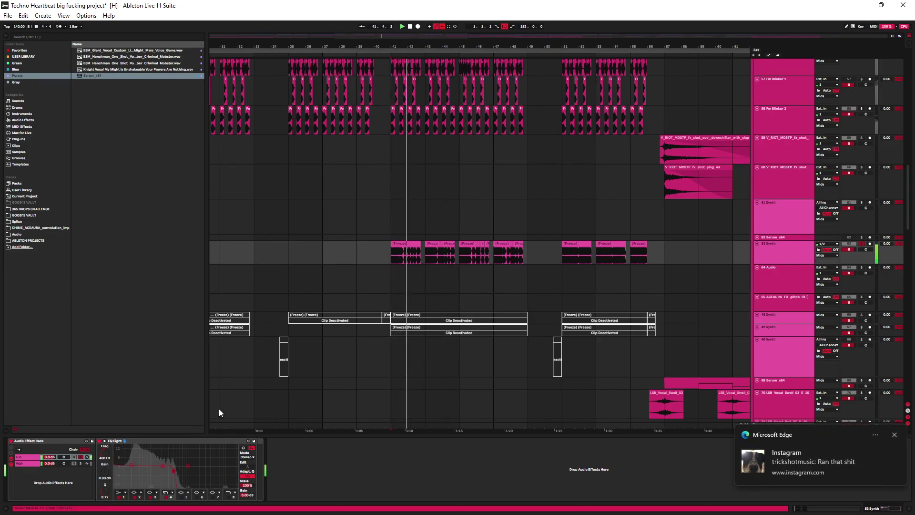
key(space)
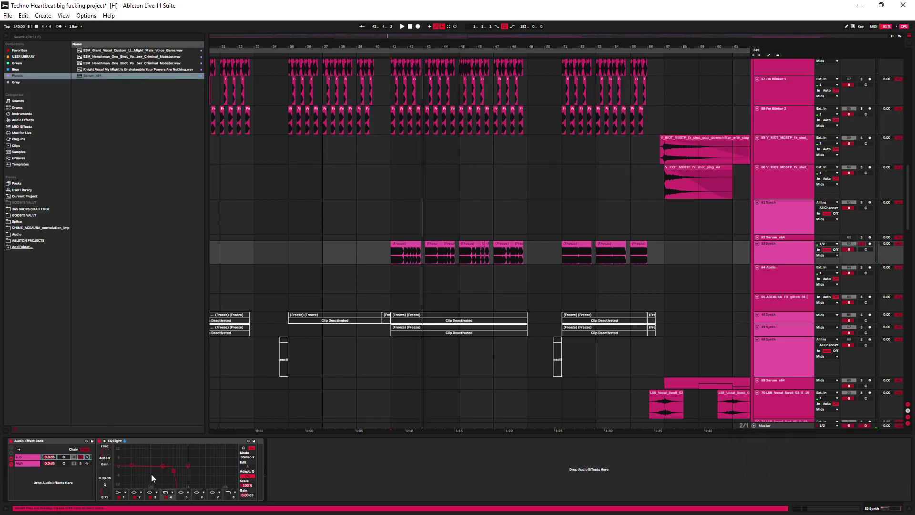
Step: Select the high chain and audition it
click(80, 465)
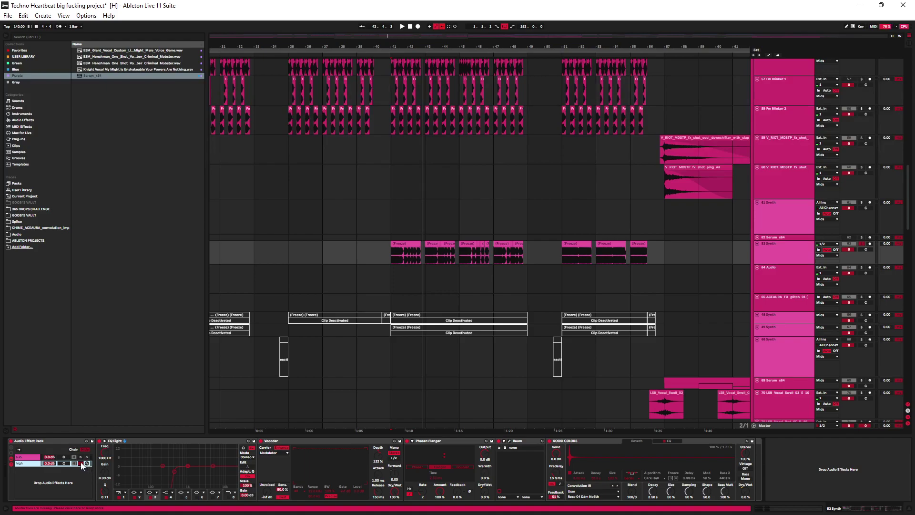
key(space)
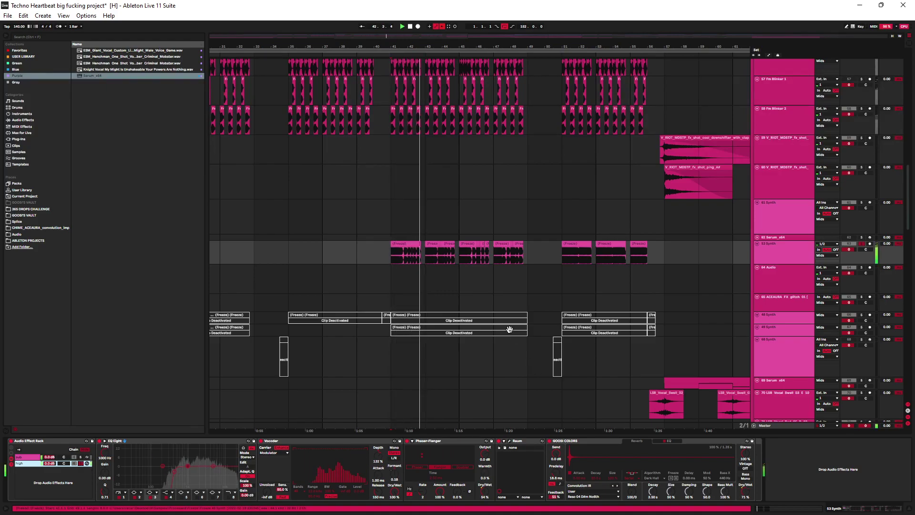
key(space)
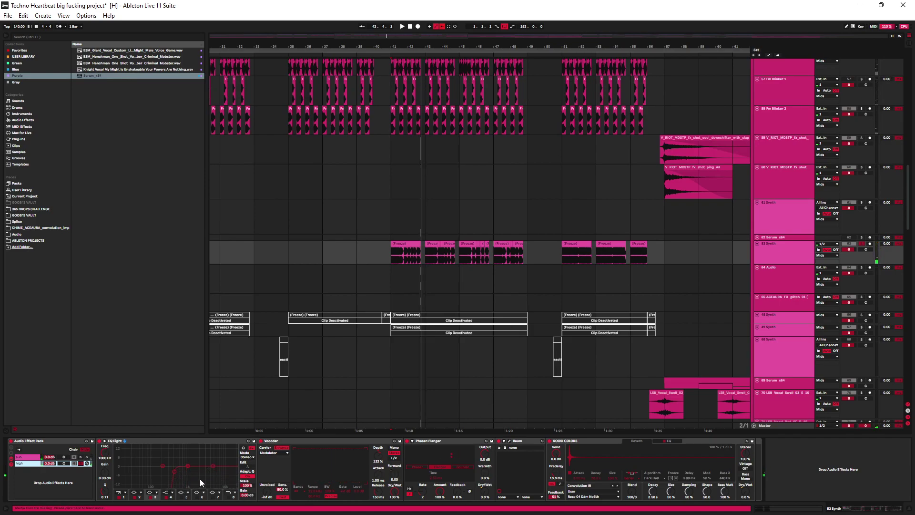
click(274, 443)
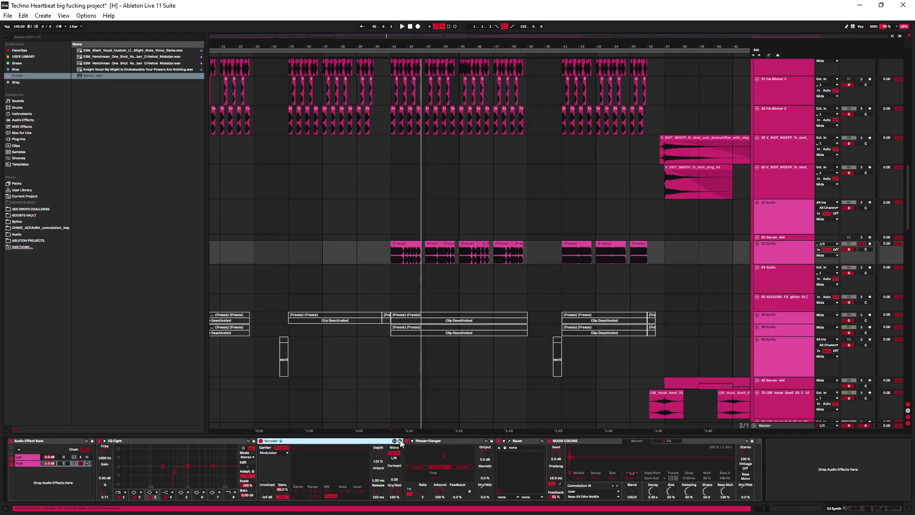
right_click(397, 476)
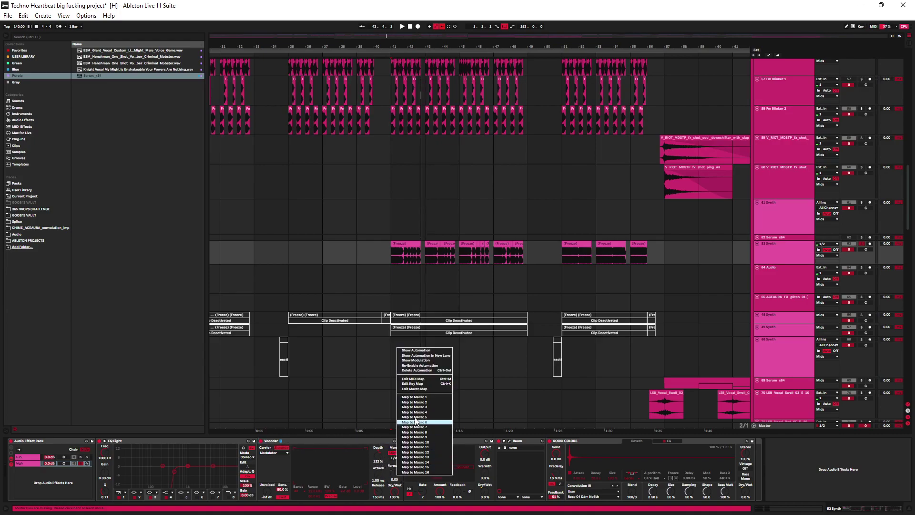
click(429, 366)
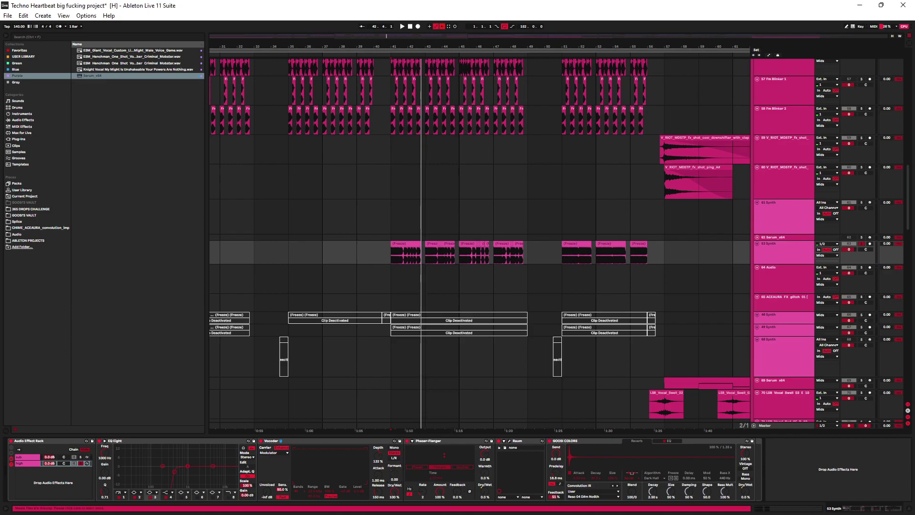
right_click(396, 473)
click(419, 364)
key(space)
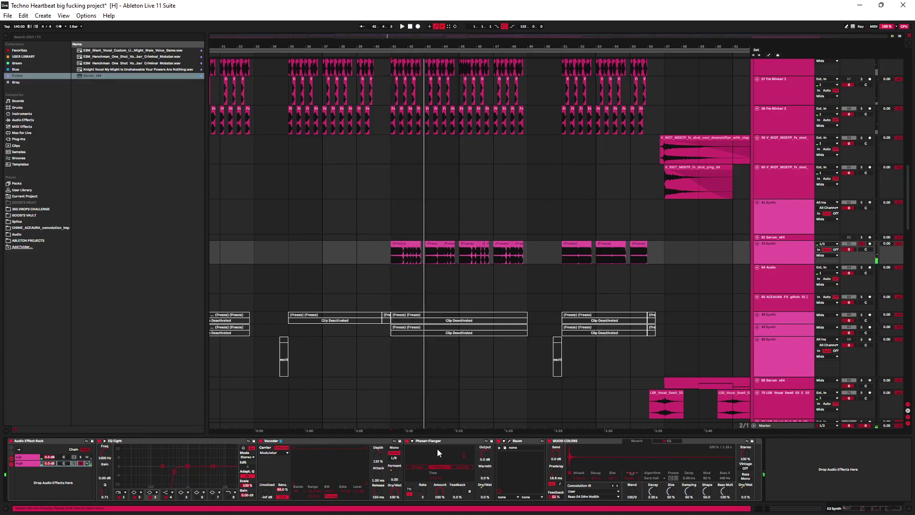
right_click(488, 485)
right_click(486, 490)
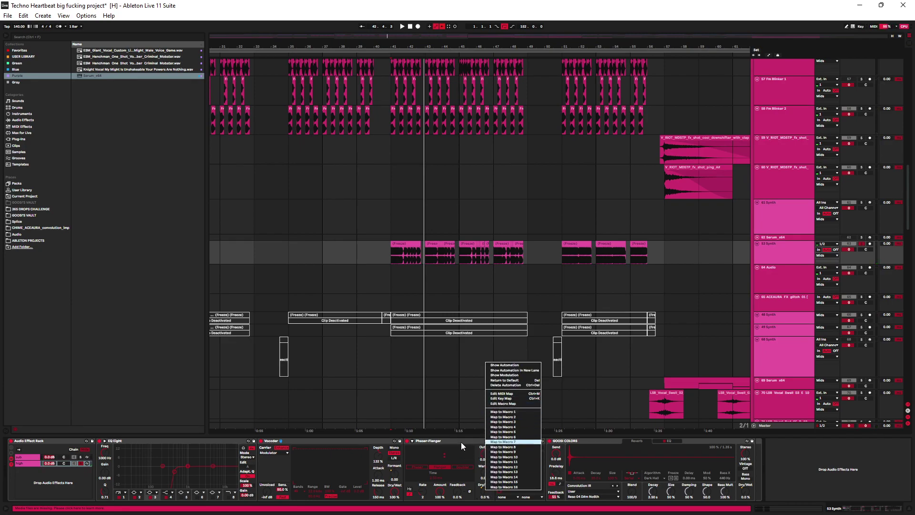
Step: Open the Raum editor beside the chain and lower its Reverb amount to 97.3 %
click(498, 437)
click(509, 442)
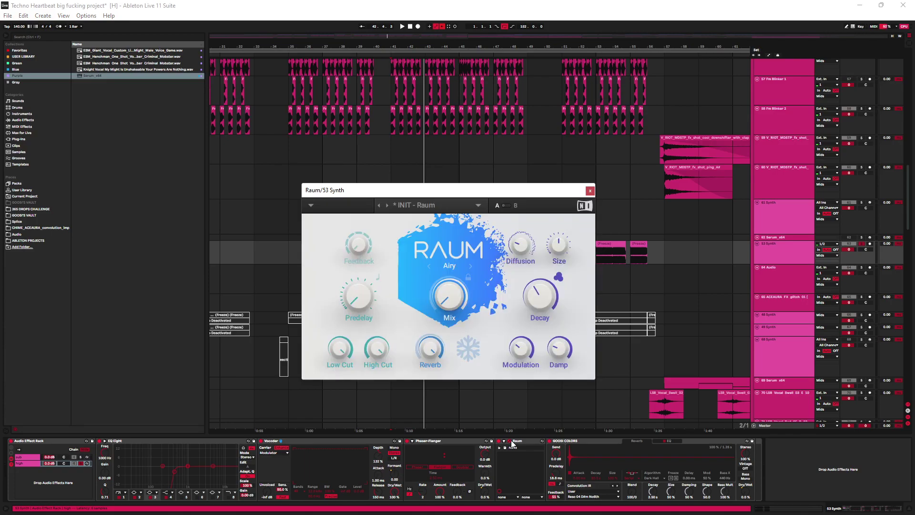
drag(488, 193, 248, 235)
click(504, 441)
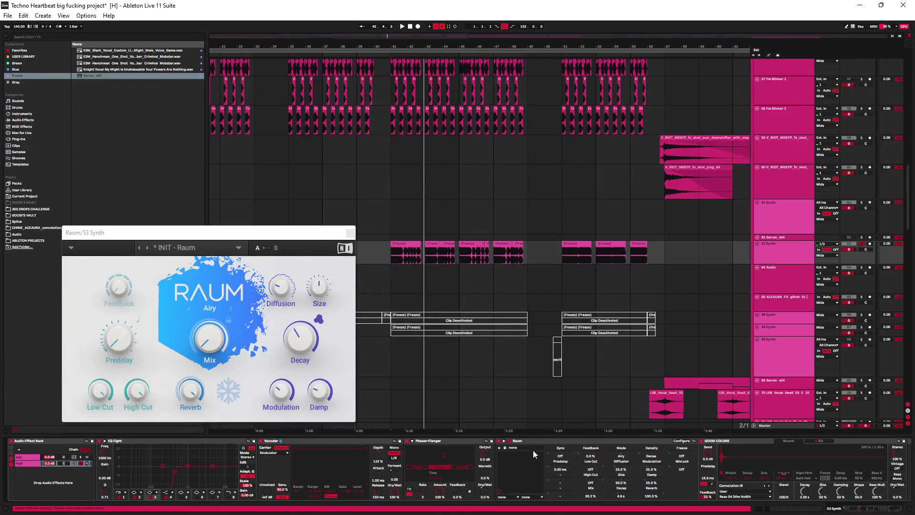
drag(657, 496, 657, 499)
Step: Enable automation mode and turn Raum's Mix down to 0 %
right_click(661, 491)
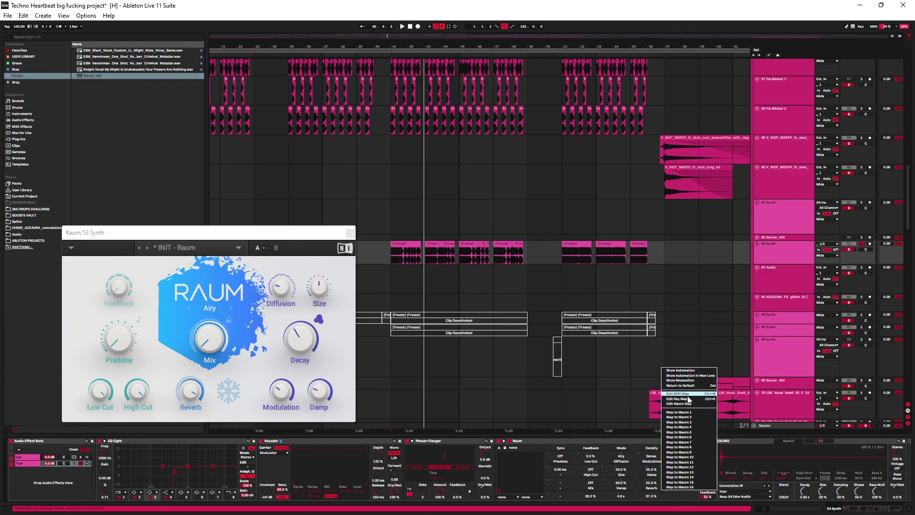
click(660, 498)
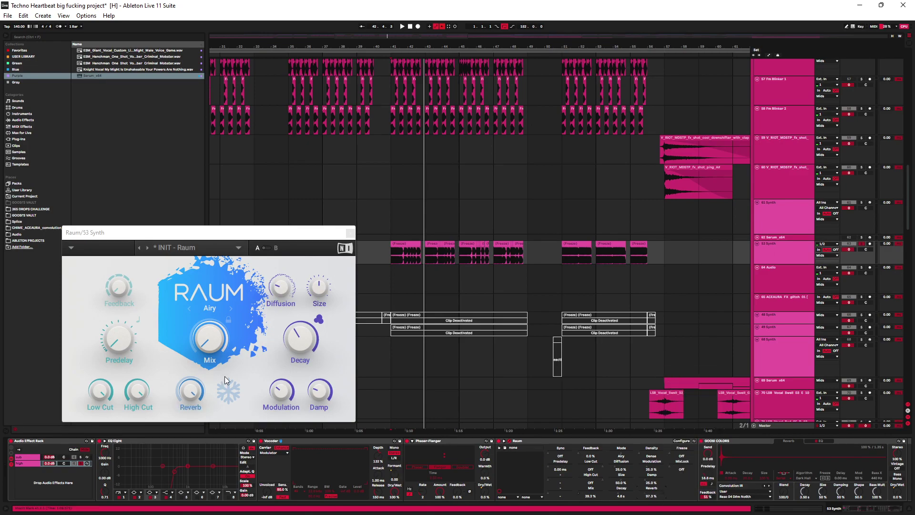
key(a)
click(211, 357)
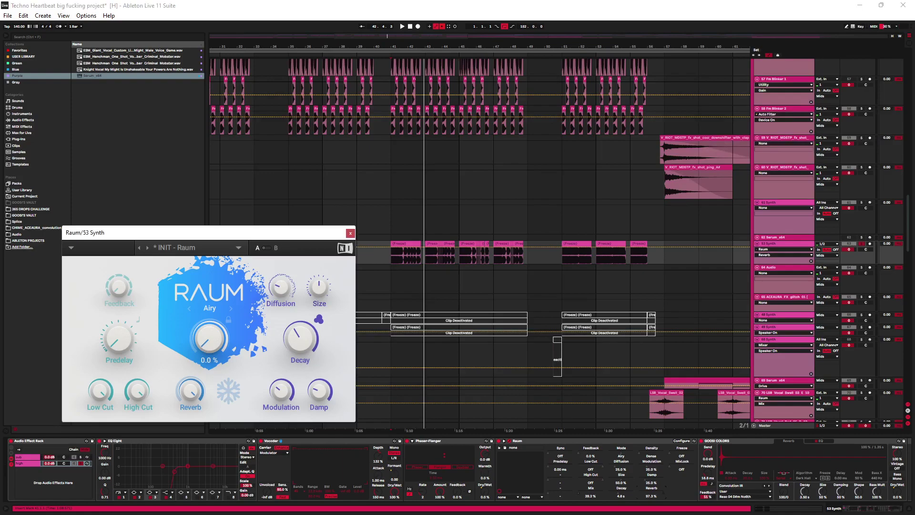
right_click(662, 492)
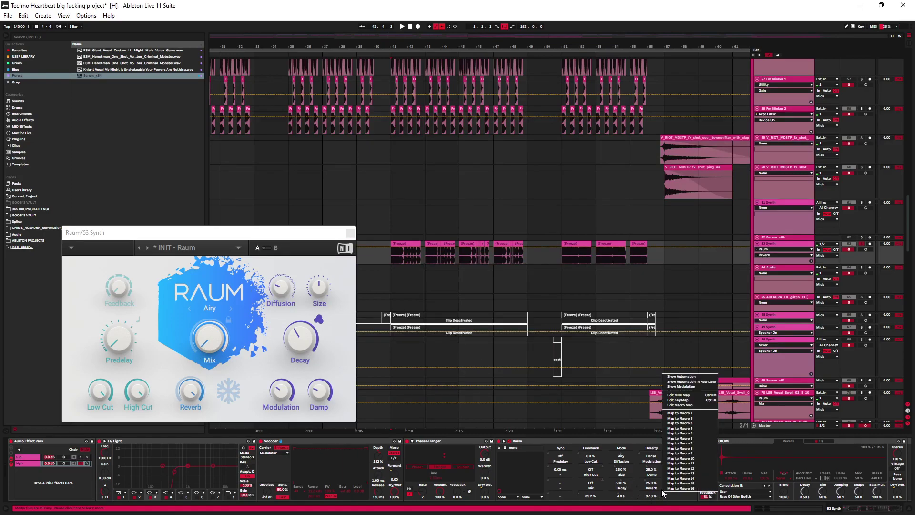
click(440, 28)
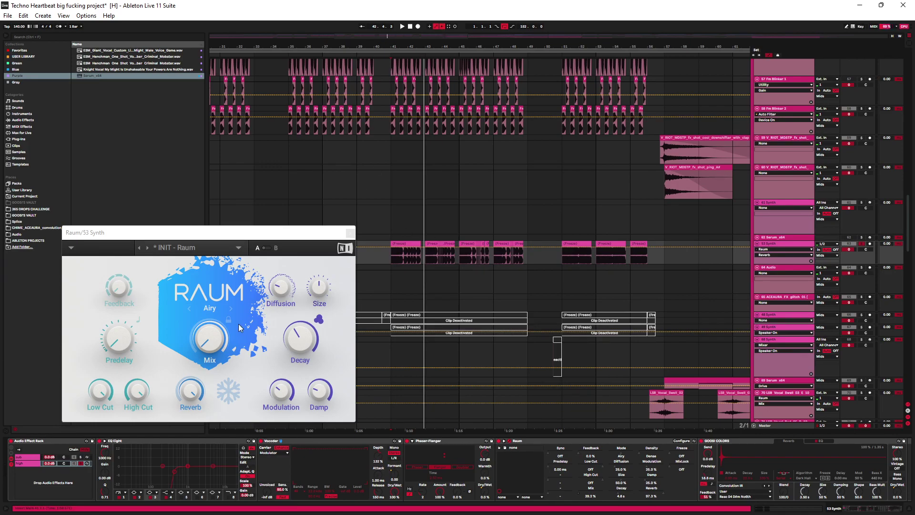
drag(209, 338, 209, 356)
drag(210, 339, 211, 350)
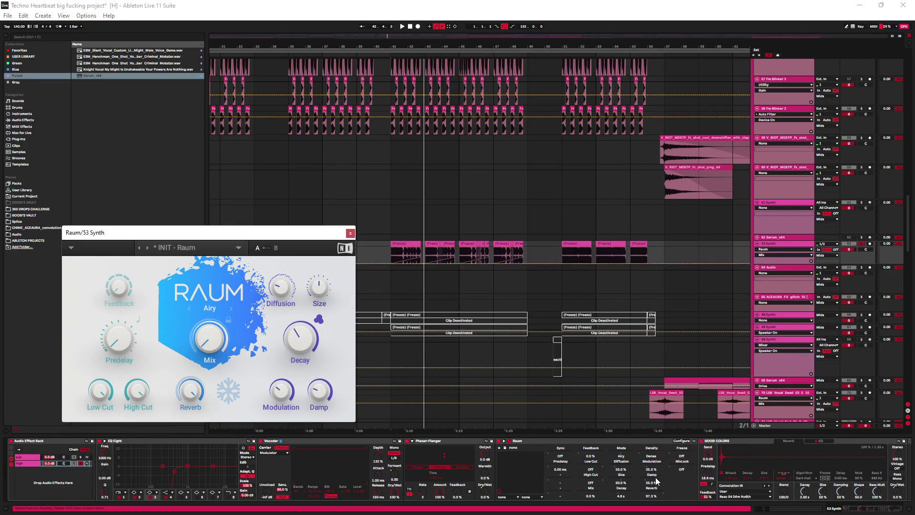
Step: Show Raum's Mix automation on the 53 Synth lane and audition from bar 41
right_click(653, 494)
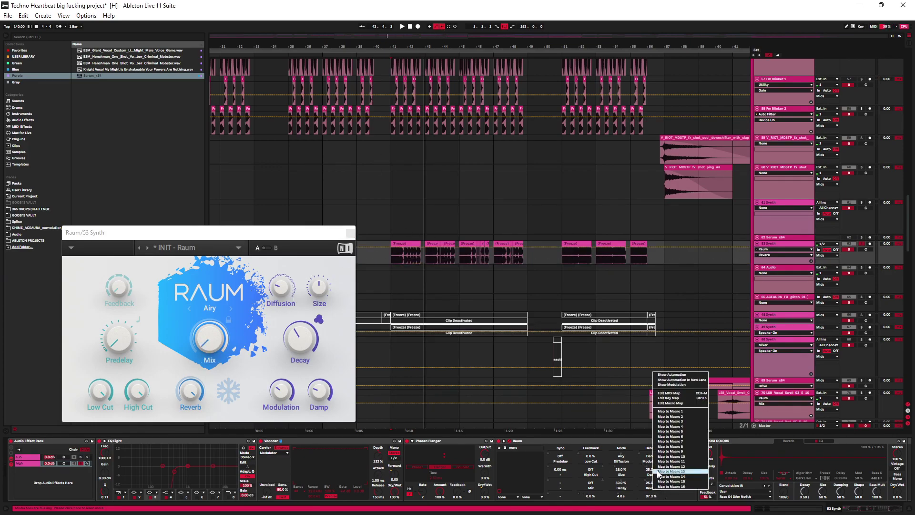
click(682, 376)
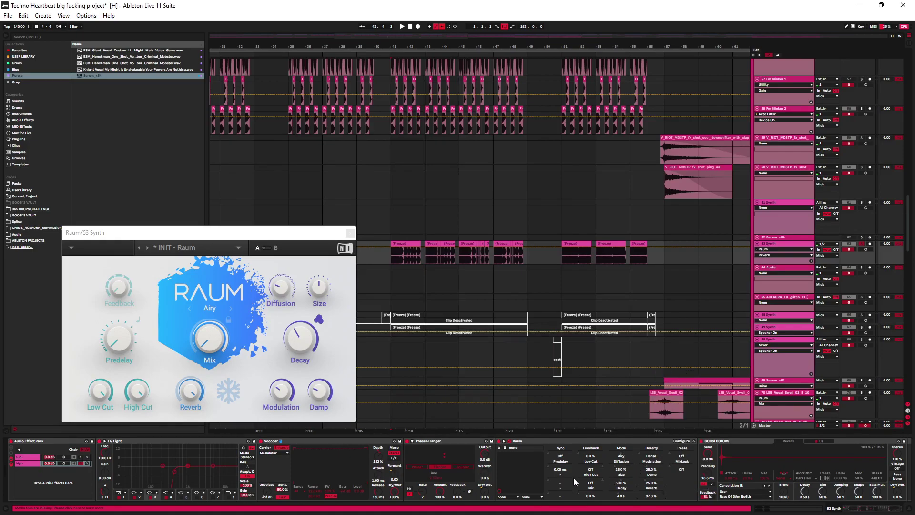
right_click(587, 497)
click(619, 377)
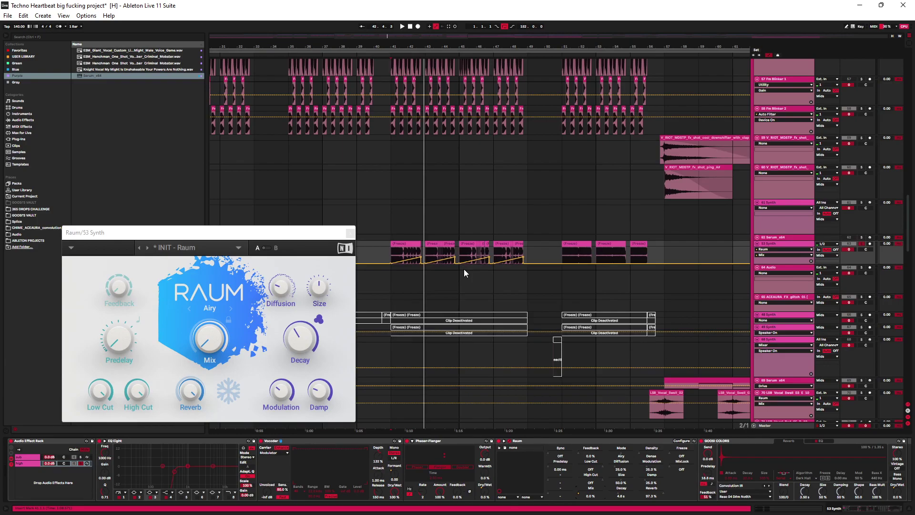
key(space)
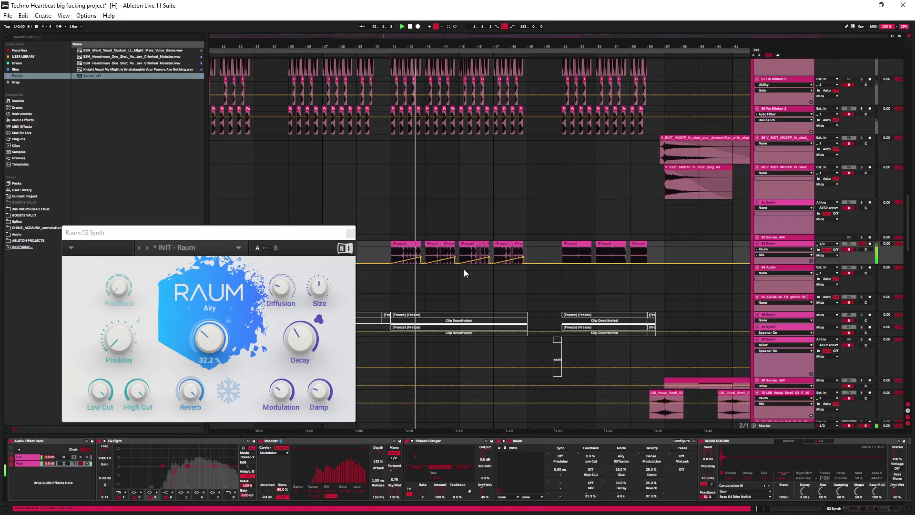
key(space)
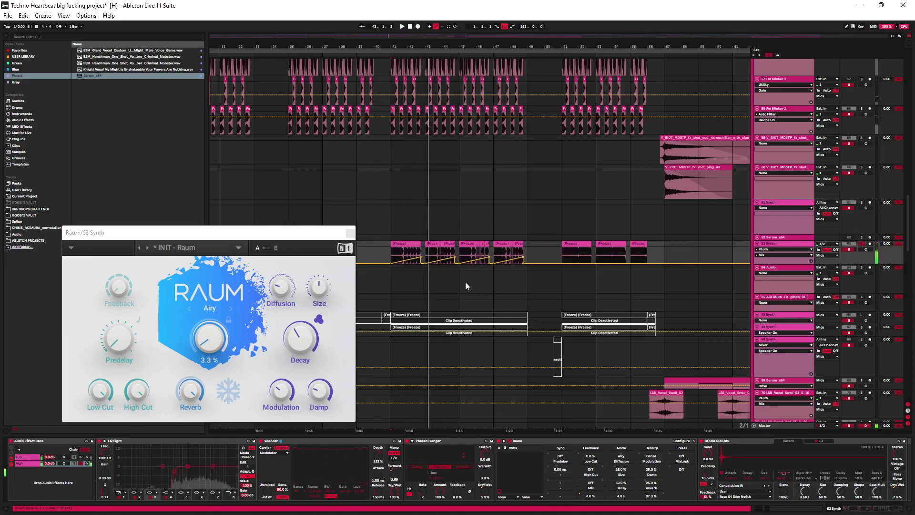
Step: Close the Raum editor window and collapse the Raum device
click(341, 235)
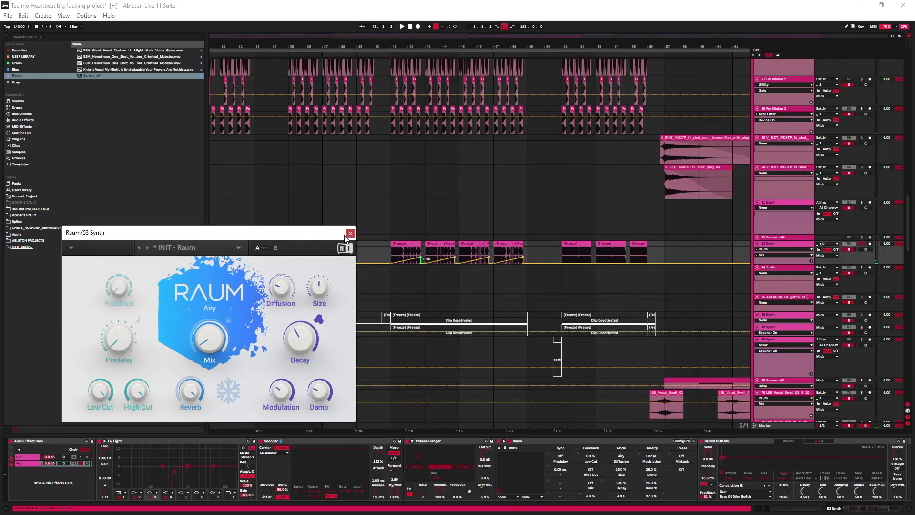
click(350, 234)
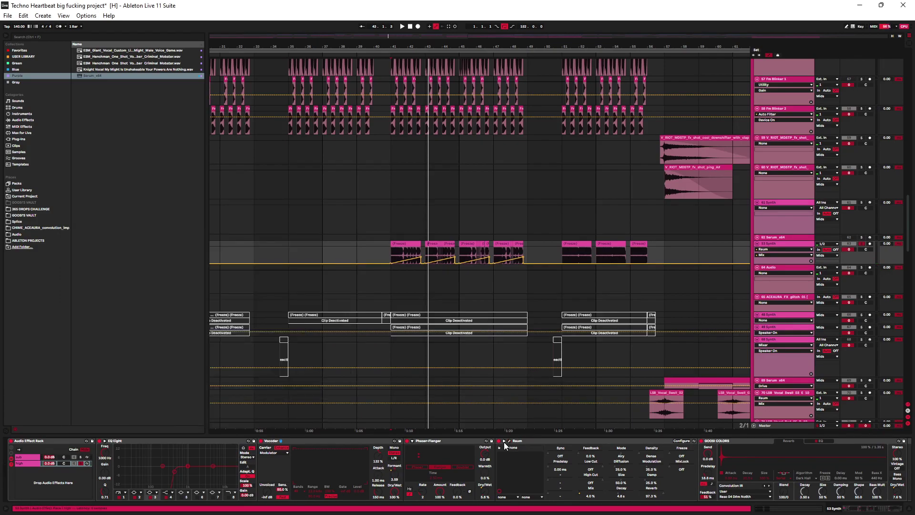
click(505, 442)
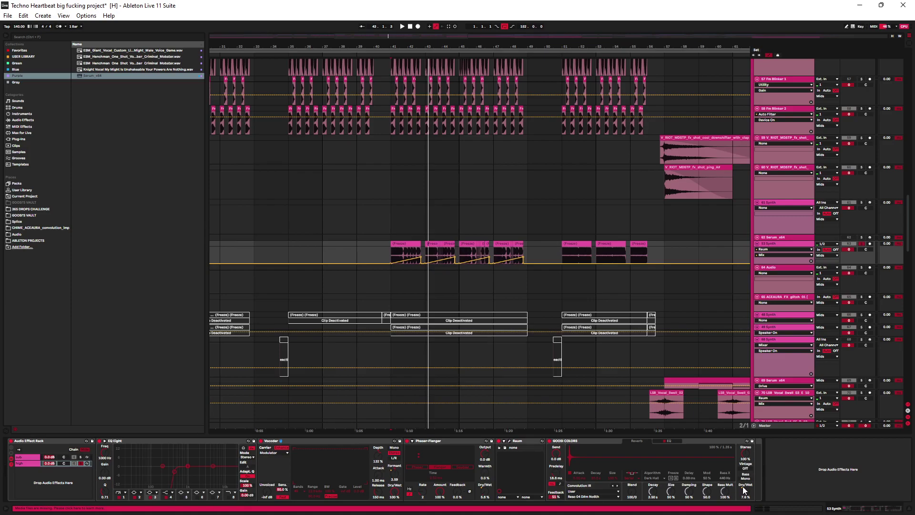
Step: Raise GOOSI COLORS' wet to 11 %, nudge its EQ low cut lower, and exit automation mode
drag(752, 494, 753, 475)
key(space)
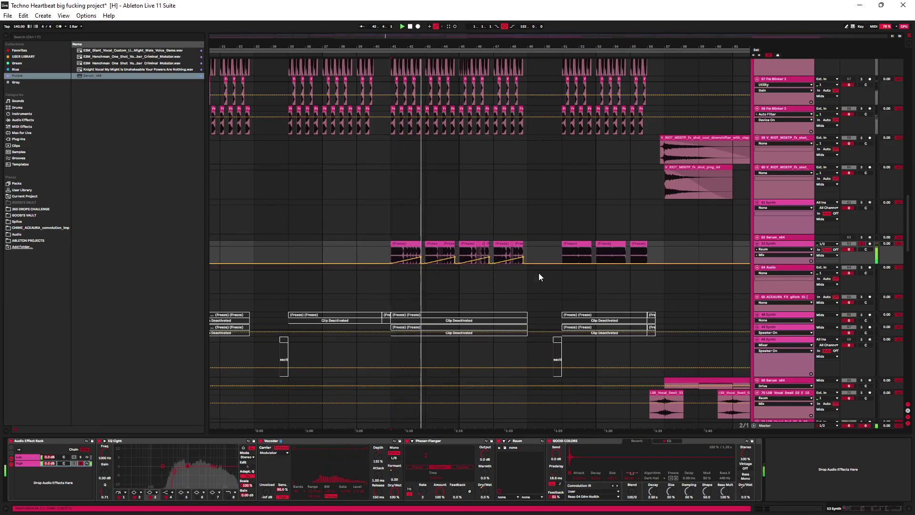
click(670, 441)
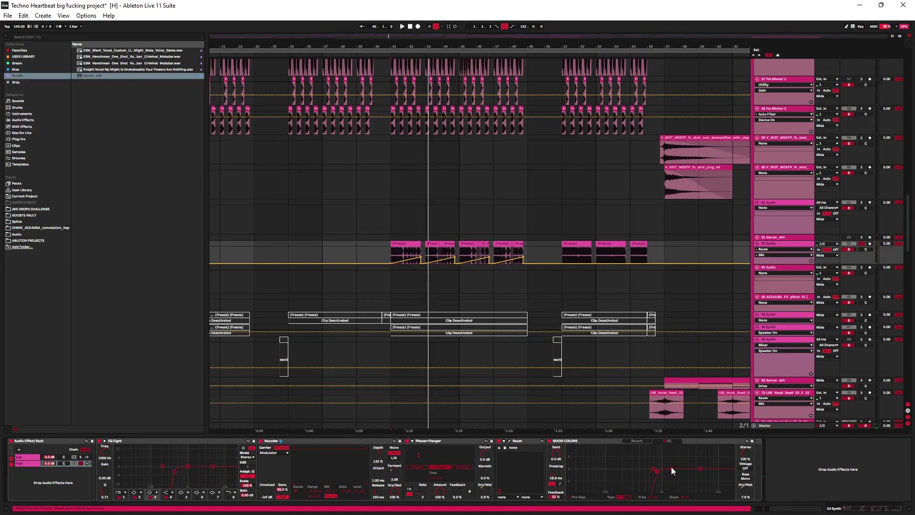
drag(657, 471, 653, 470)
click(80, 465)
key(space)
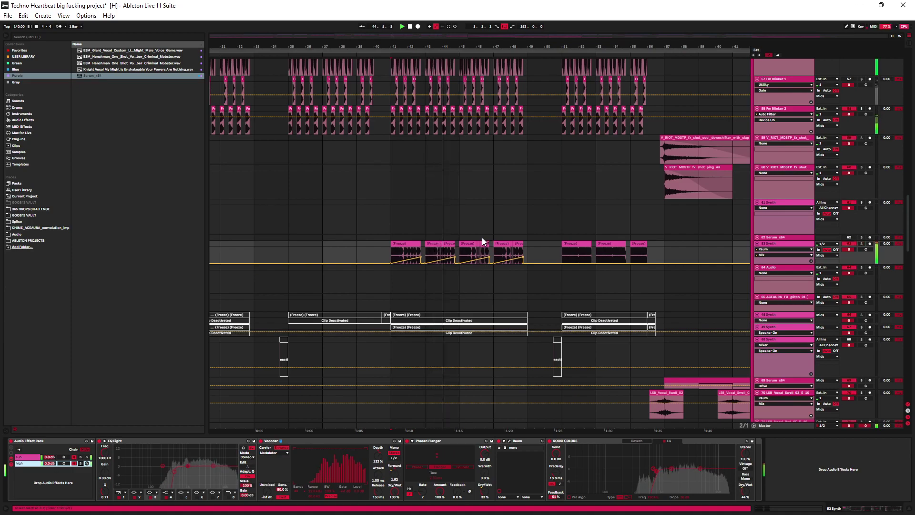
key(a)
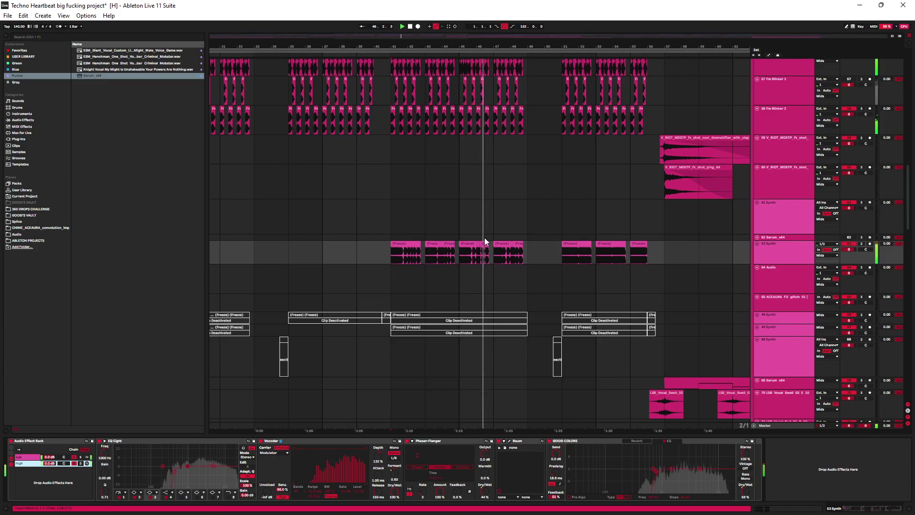
Step: Select both the high and sub chains, scroll up to the top tracks, and fold 43 Group
click(26, 463)
shift+click(24, 457)
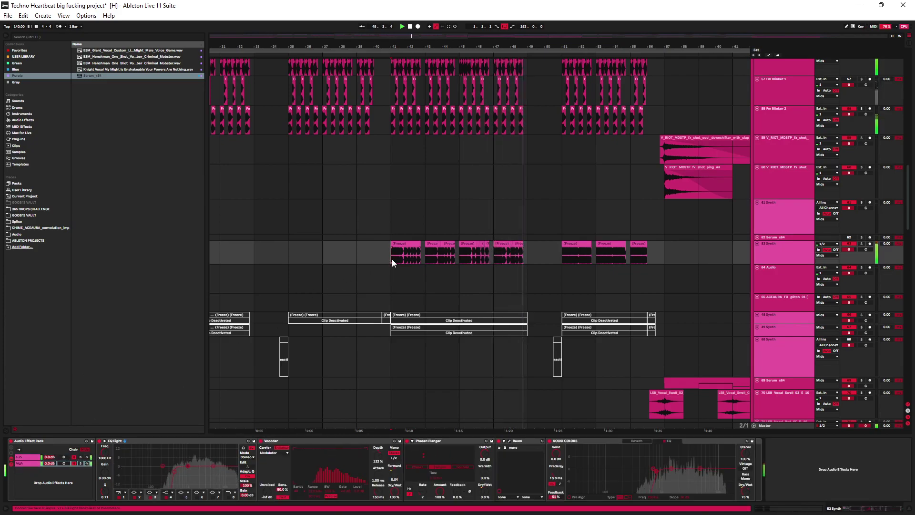
ctrl+scroll(531, 201, down, 3)
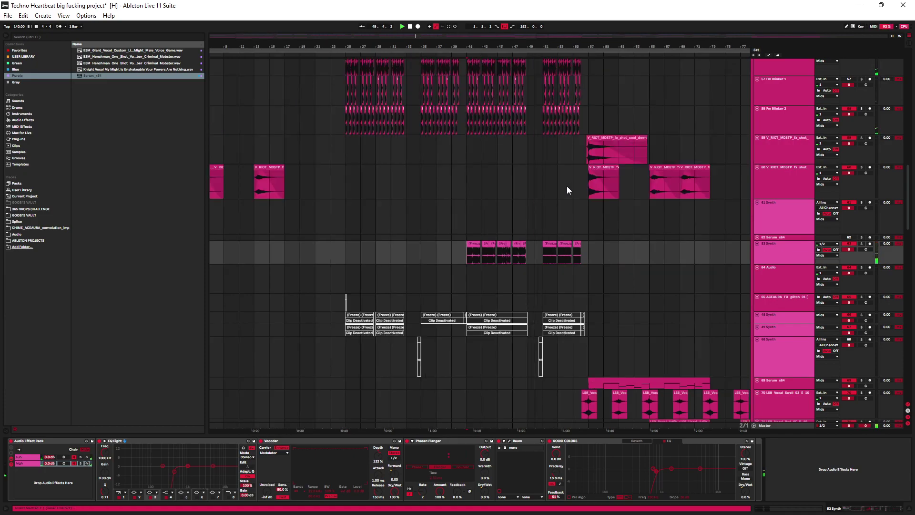
drag(534, 196, 582, 372)
scroll(691, 292, up, 10)
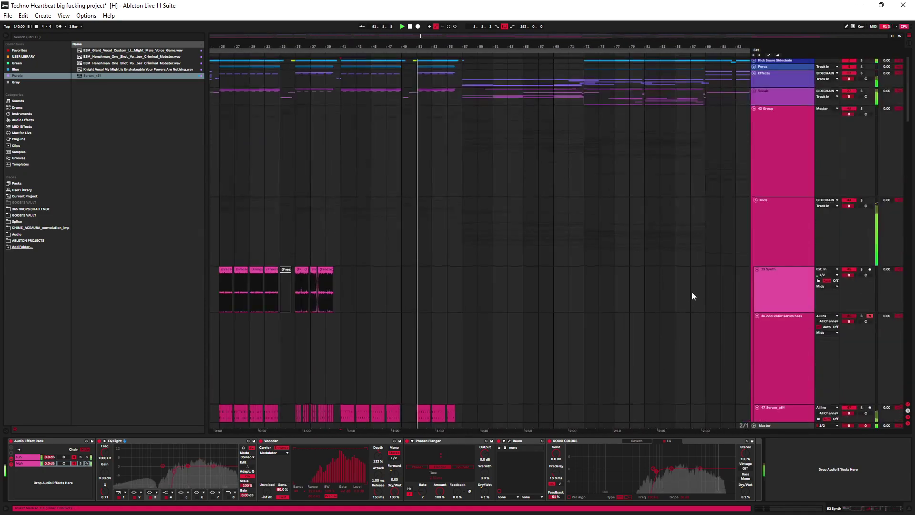
click(754, 109)
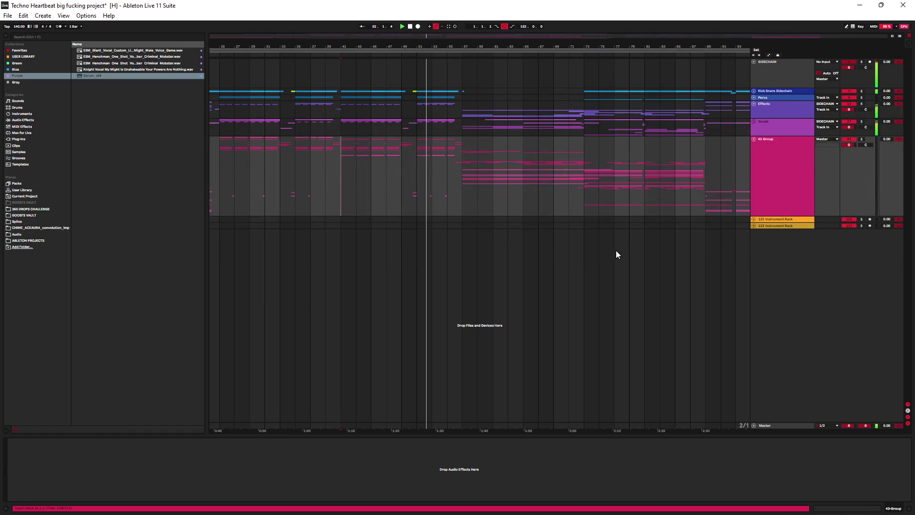